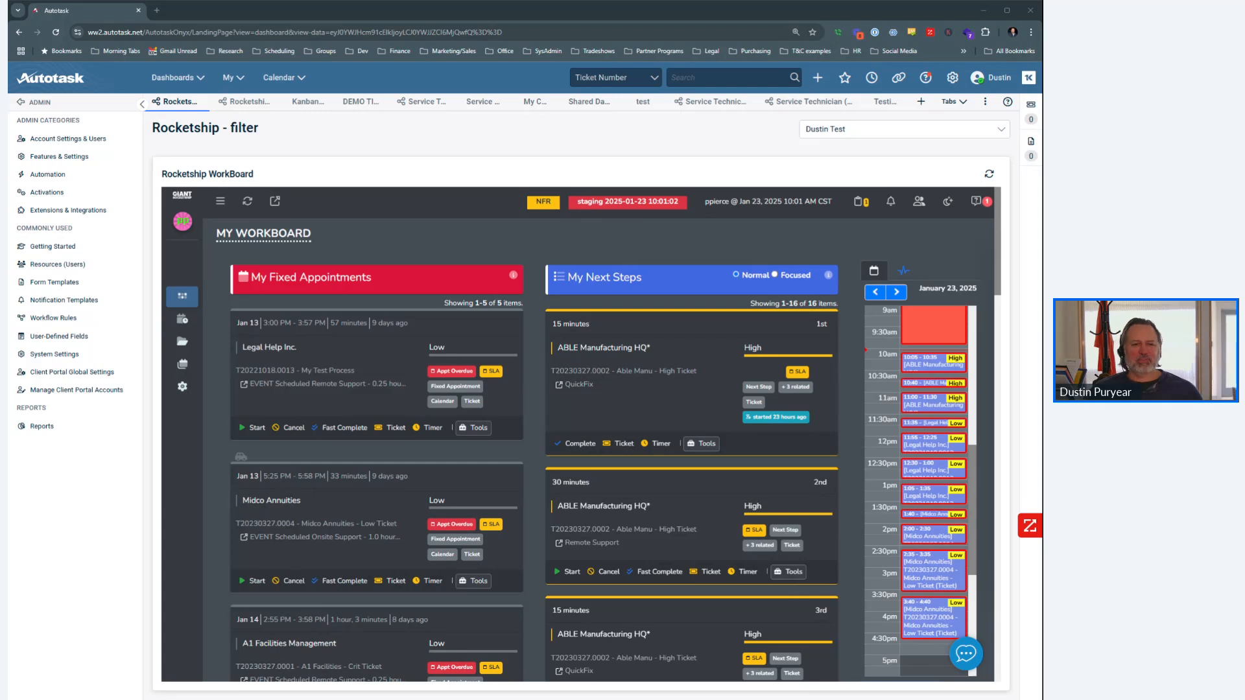
# From the DEMO TICKETS dashboard's New Tickets chart, list the IT:Applications tickets and open T20230207.0004 and T20230207.0003 in separate tabs
pyautogui.click(360, 102)
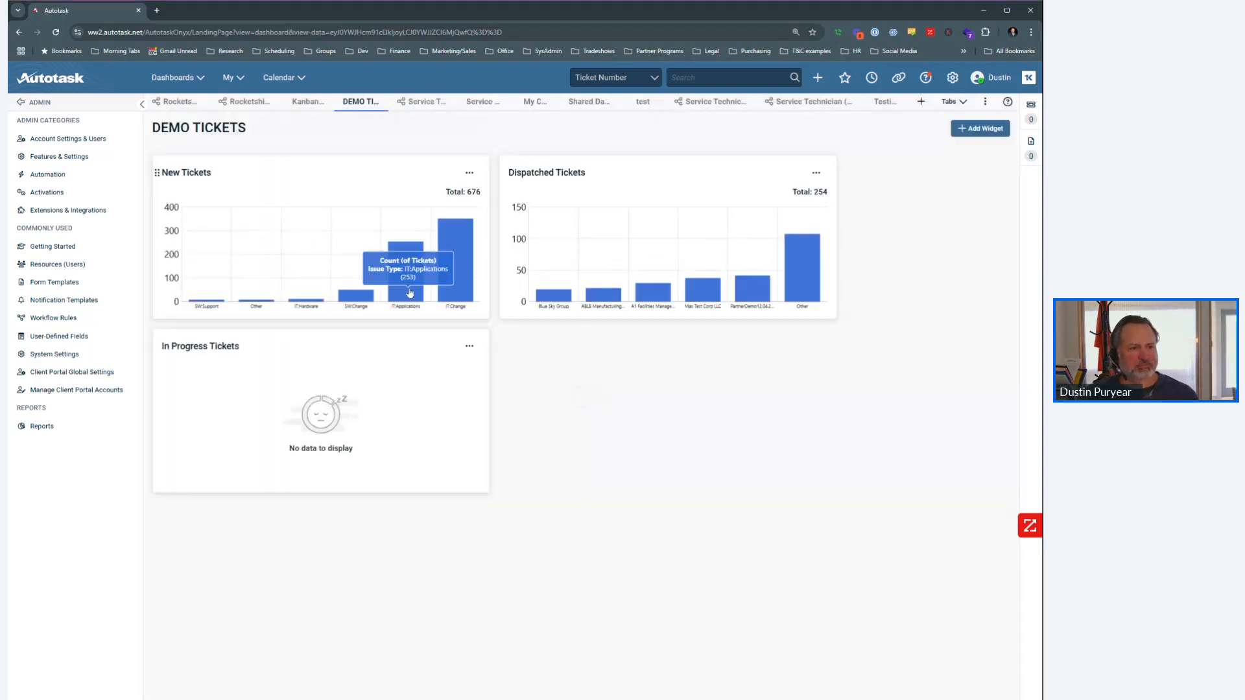
pyautogui.click(410, 292)
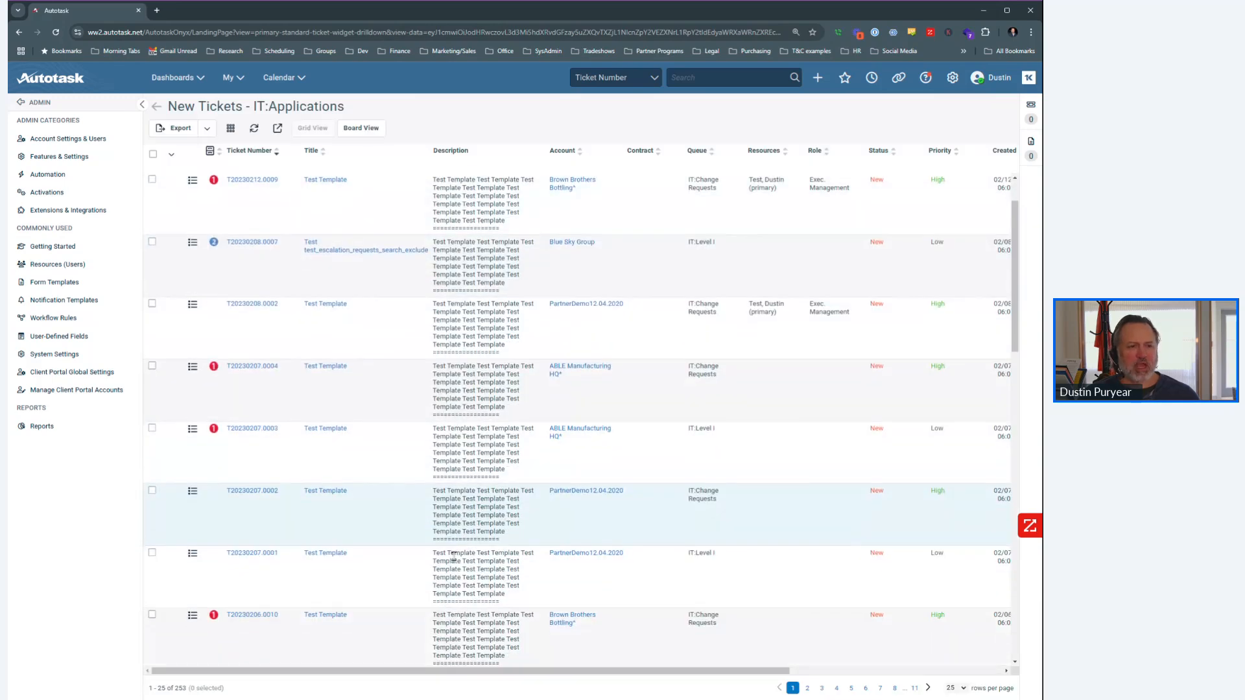
pyautogui.click(345, 367)
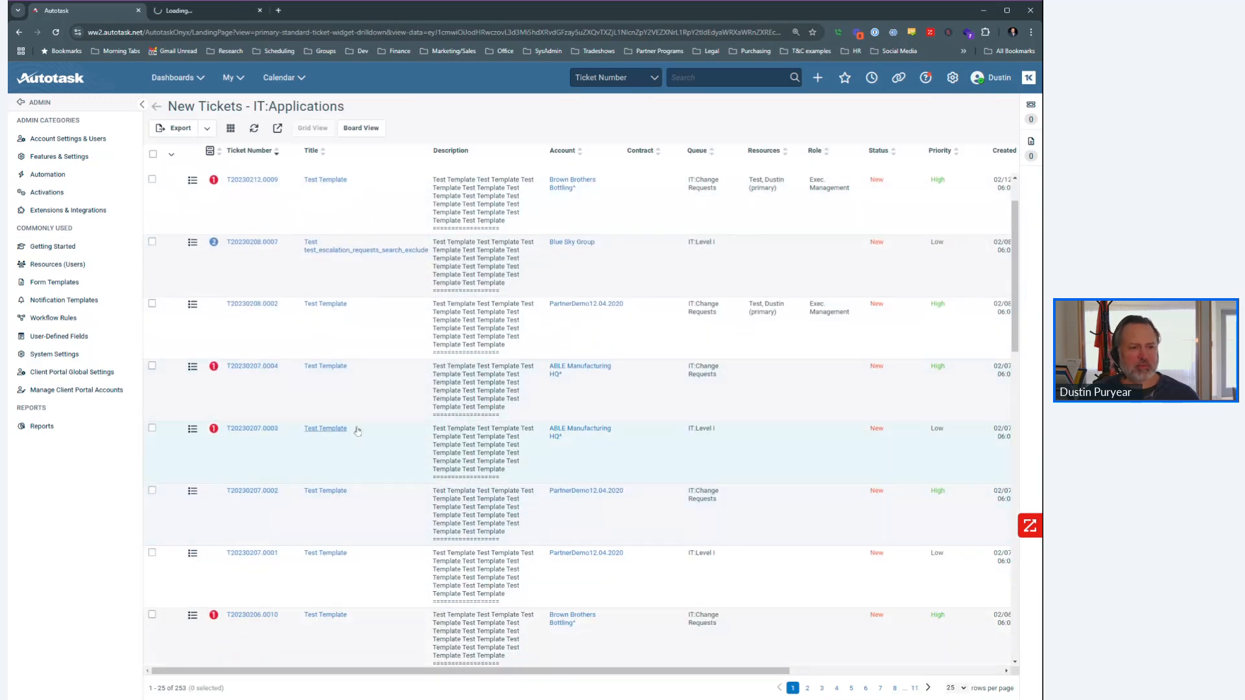
pyautogui.click(354, 430)
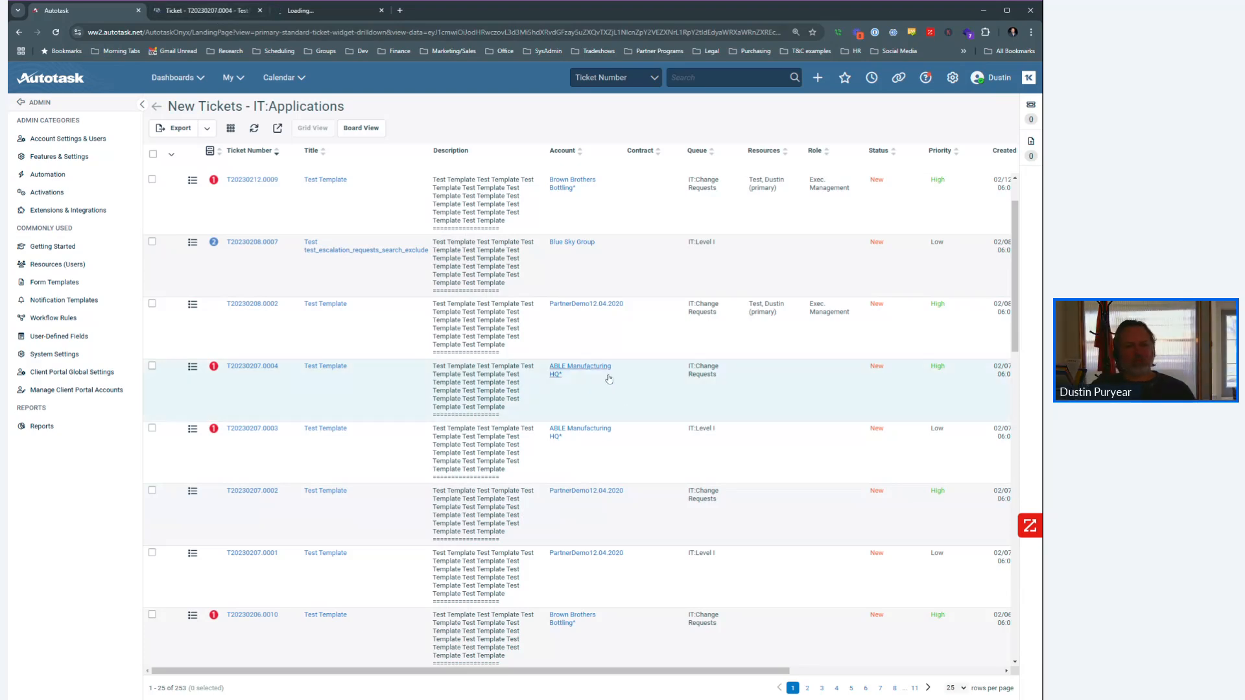
# Compare the two opened tickets, then start merging ticket T20230207.0004 into another ticket
pyautogui.click(228, 19)
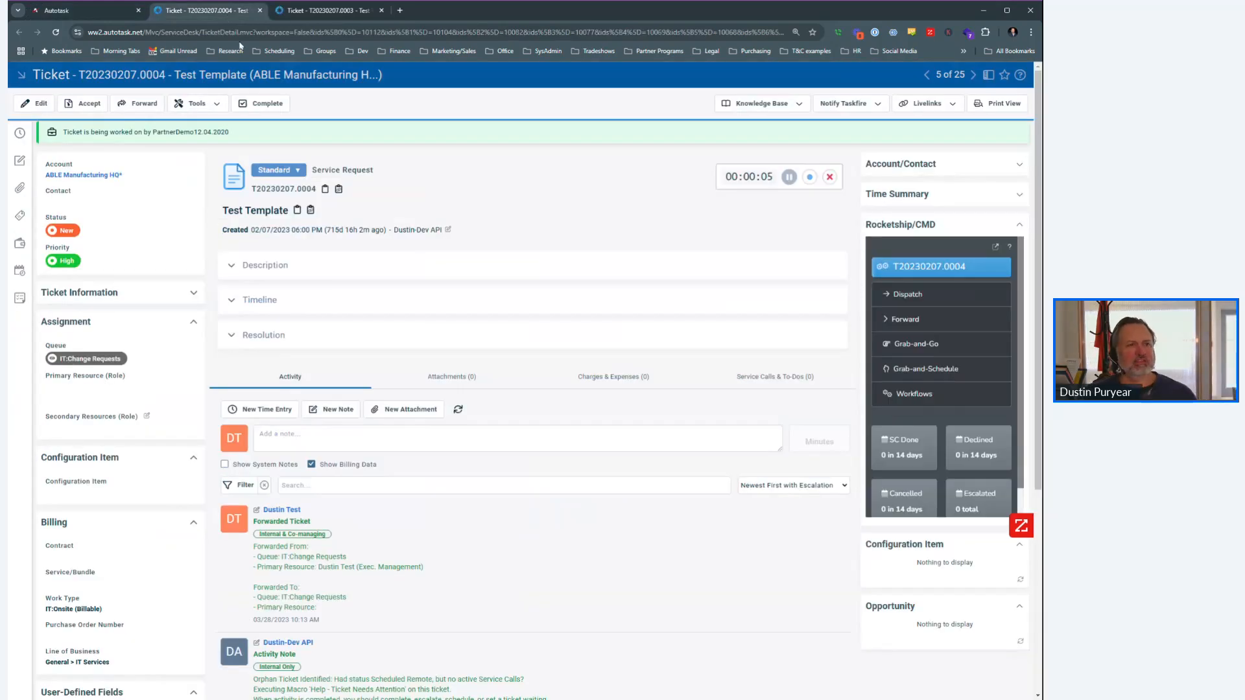
pyautogui.click(321, 14)
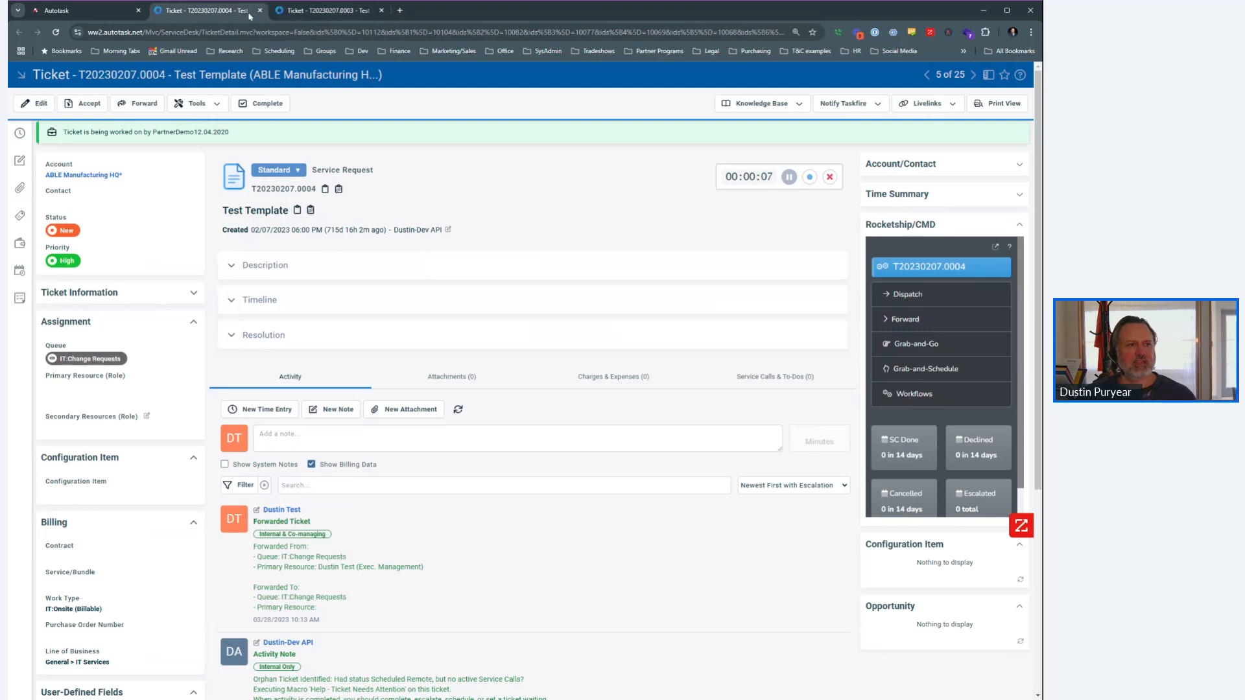
pyautogui.click(222, 11)
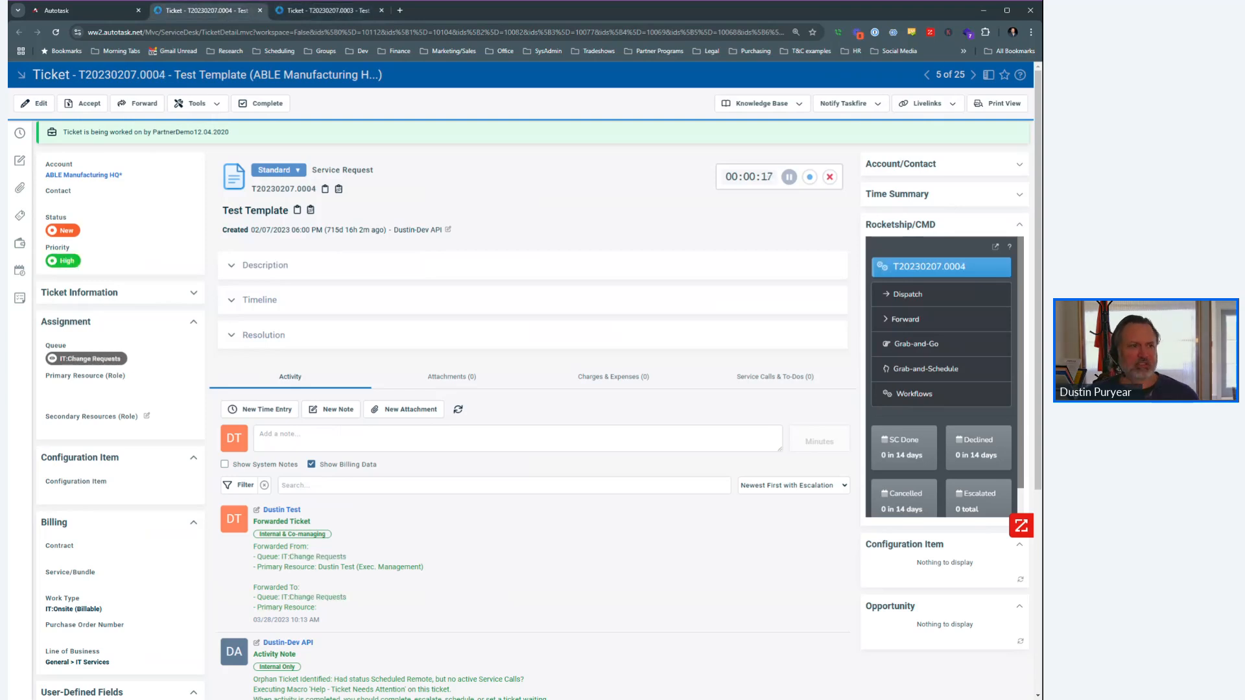
pyautogui.click(197, 104)
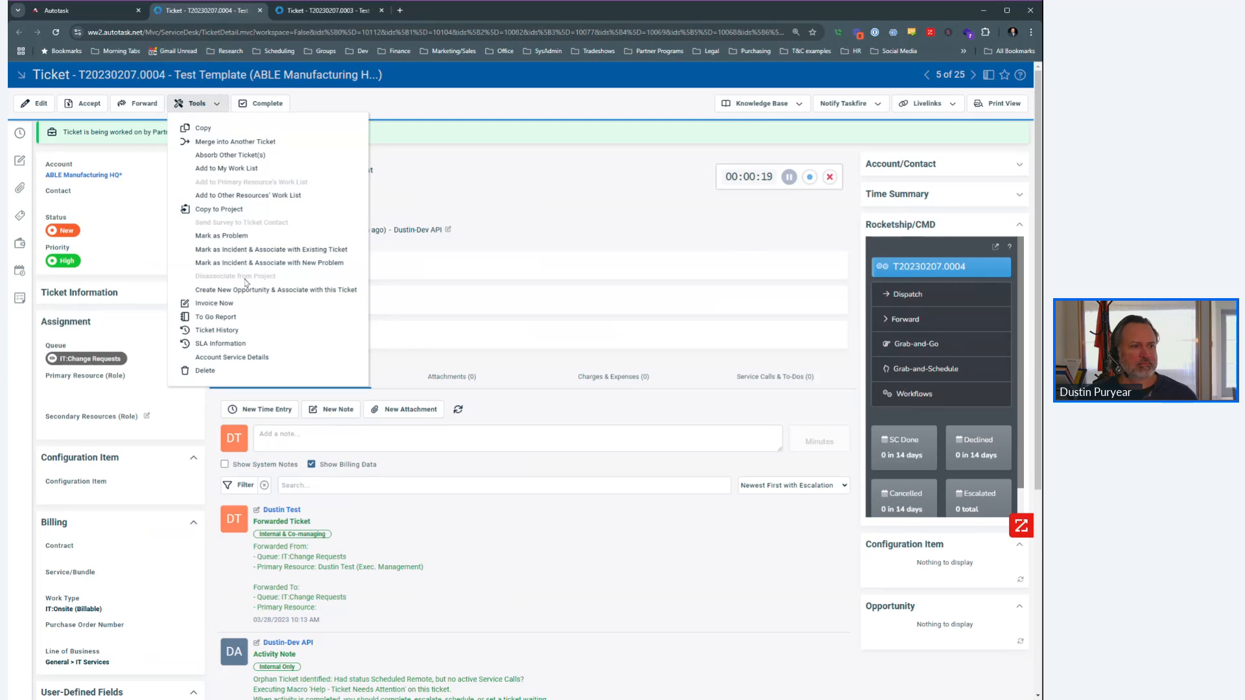
pyautogui.click(233, 156)
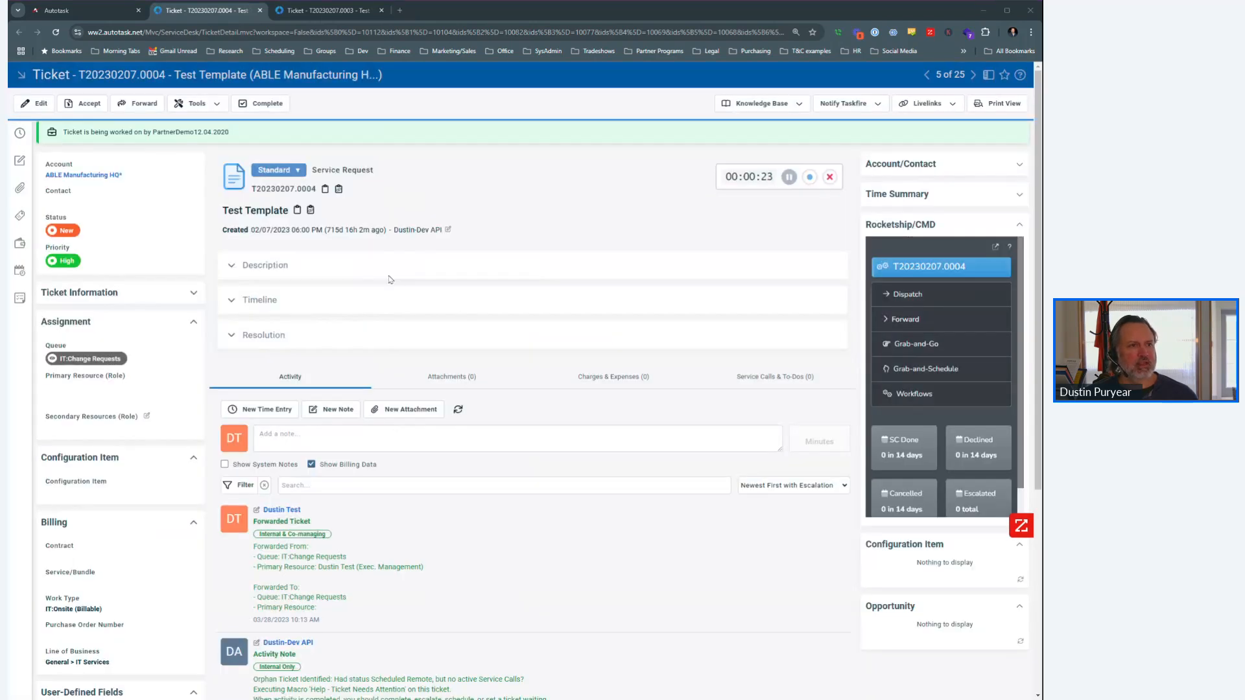
pyautogui.click(198, 104)
pyautogui.click(224, 142)
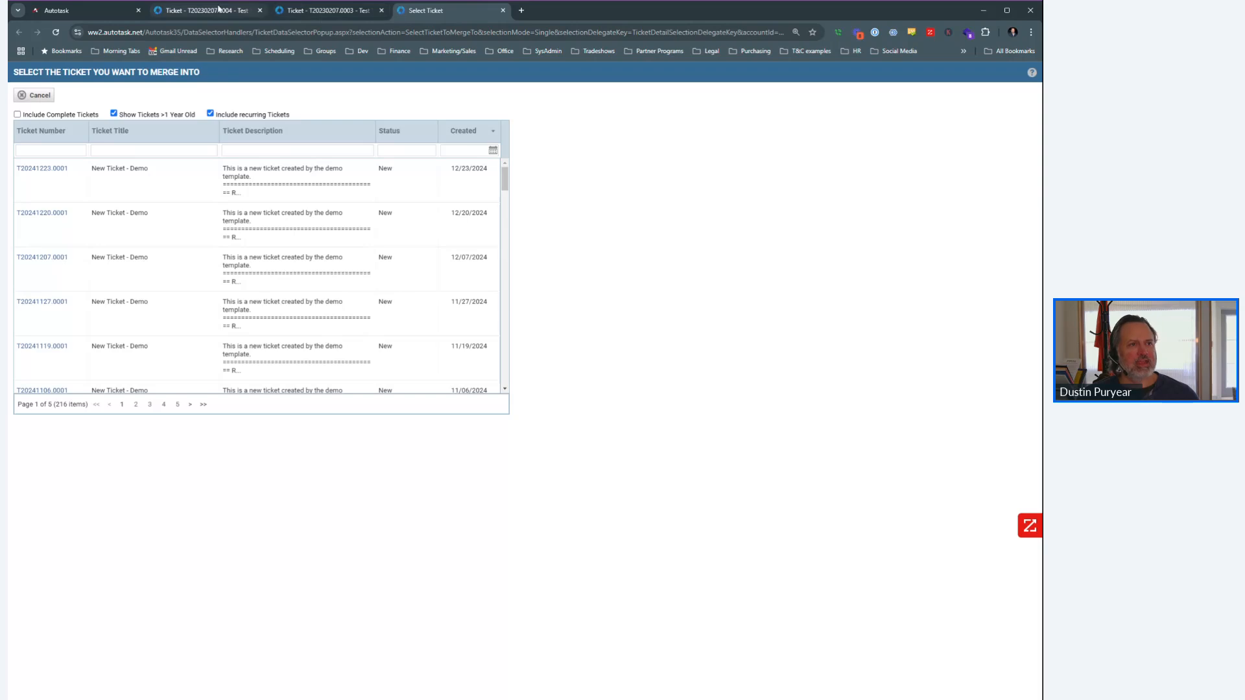
# Filter the list of merge target tickets by ticket number T20230207.0003
pyautogui.click(230, 9)
pyautogui.click(310, 11)
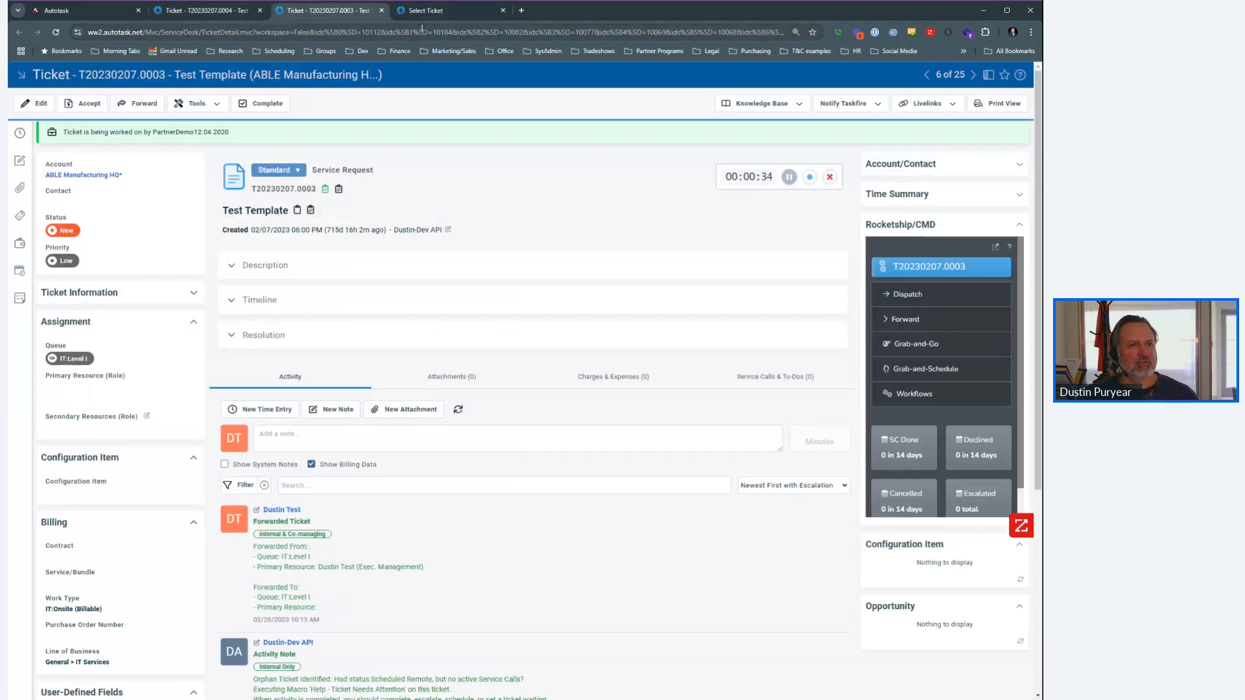
pyautogui.click(435, 11)
pyautogui.click(59, 148)
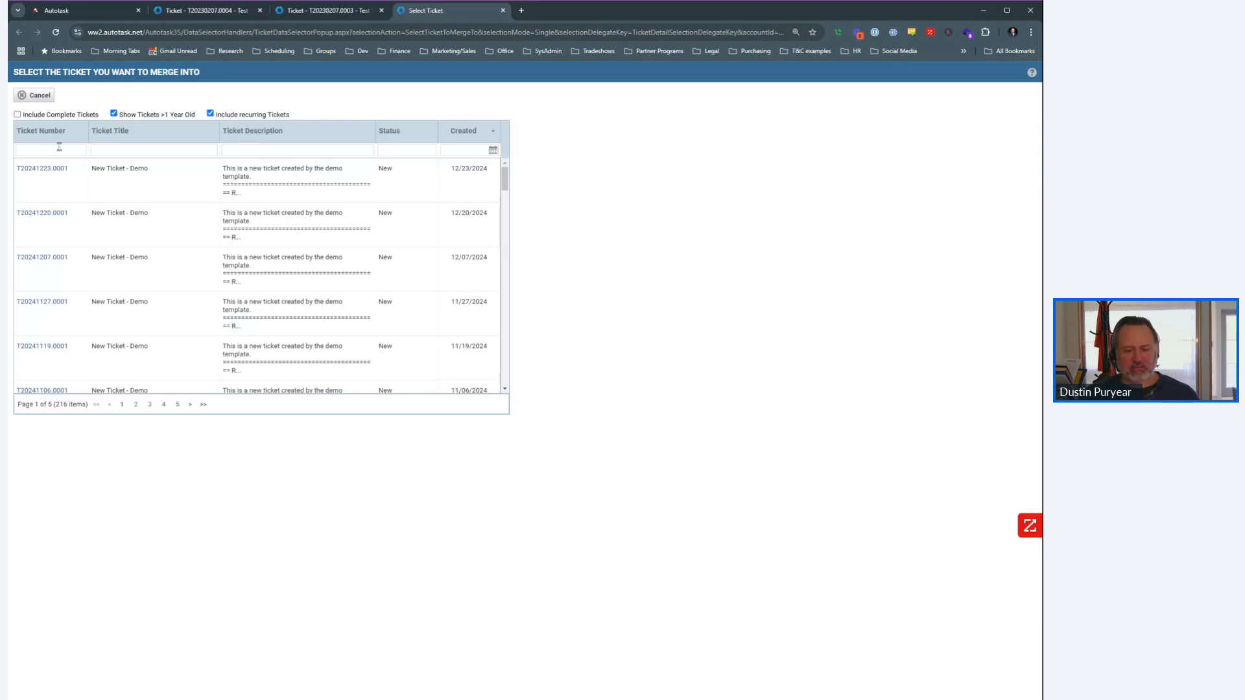
pyautogui.write('T20230207.0003')
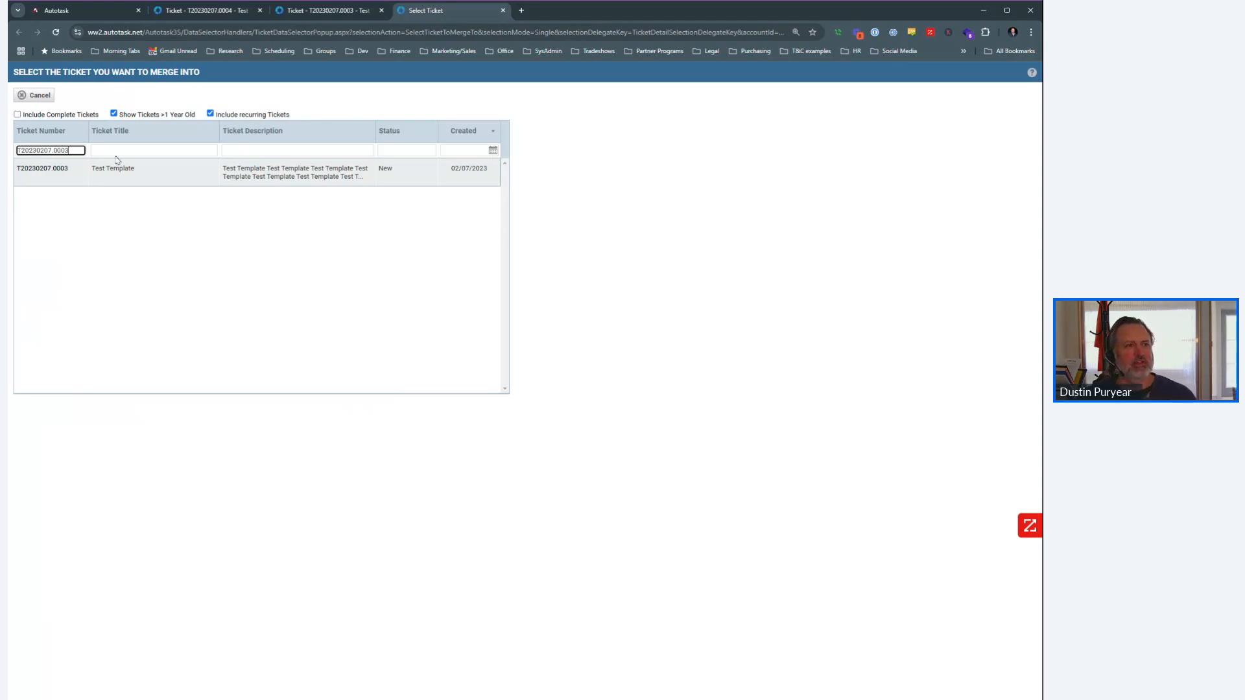
# Open the system settings with all groups expanded and search the page for "merge"
pyautogui.click(116, 15)
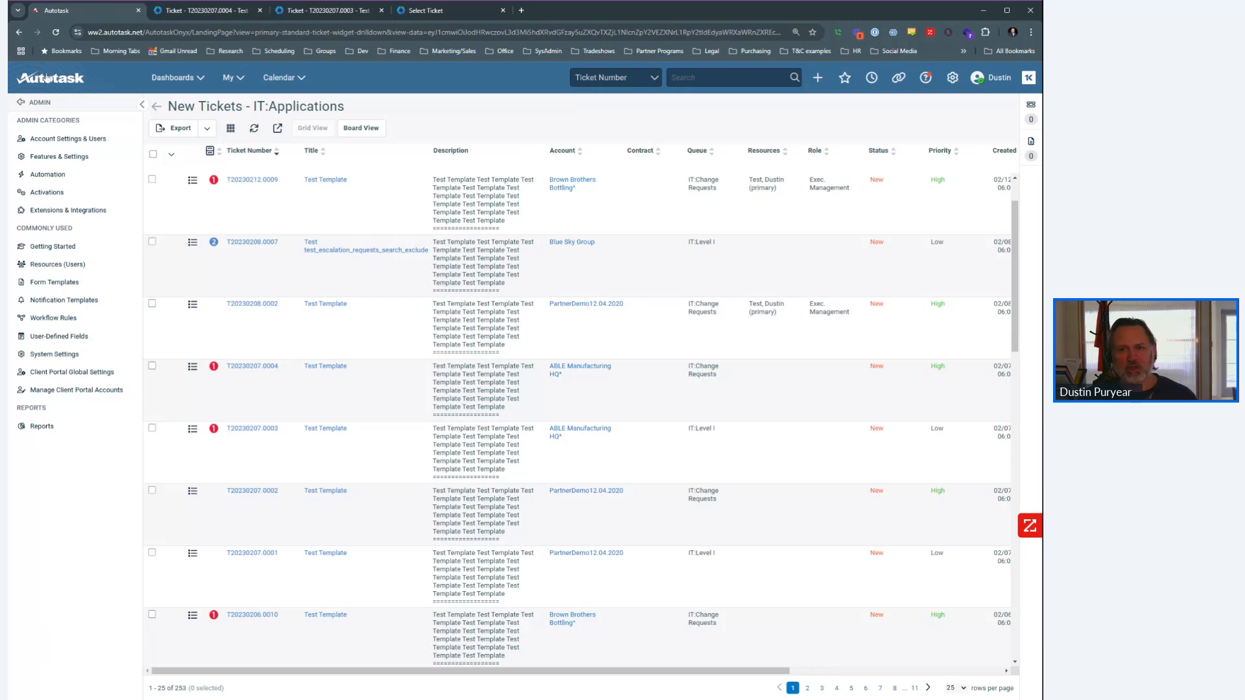
pyautogui.click(52, 357)
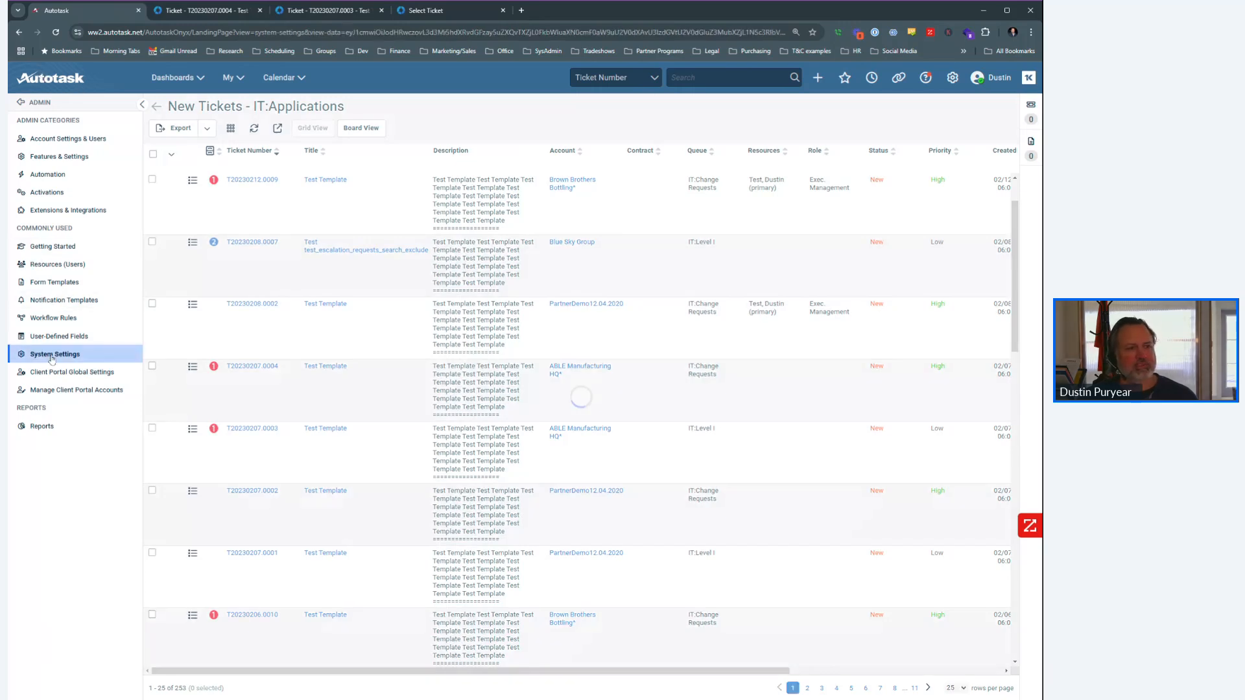
pyautogui.click(176, 129)
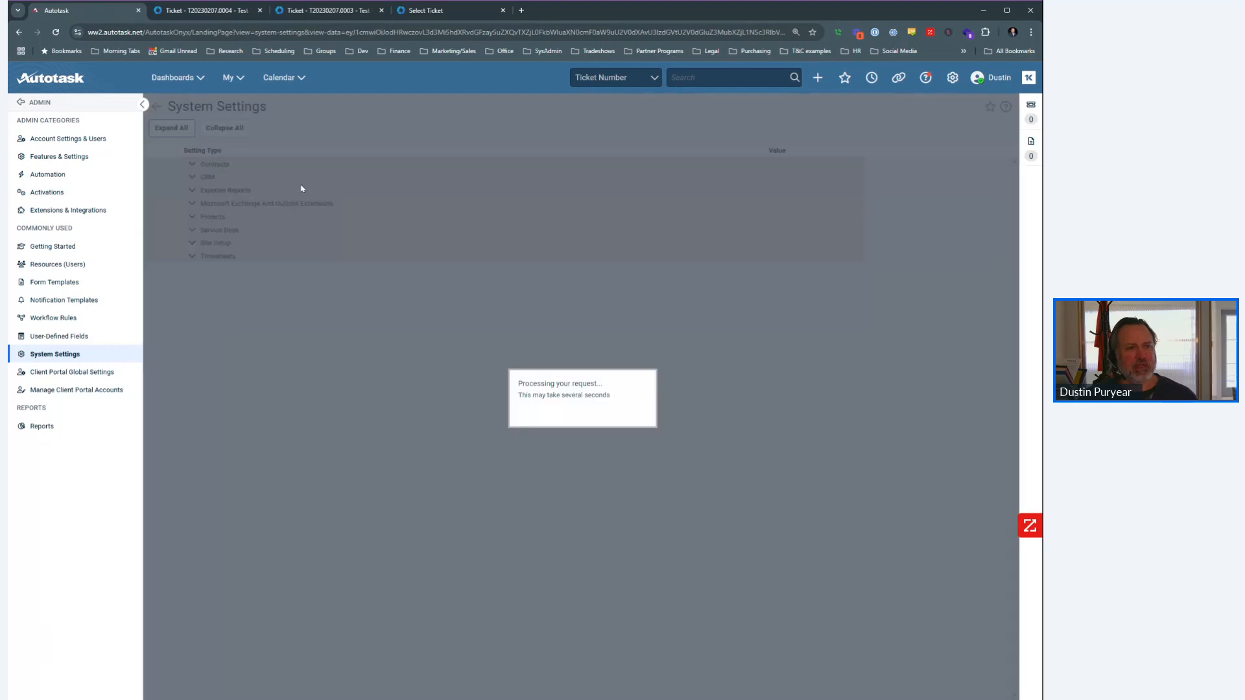
pyautogui.hotkey('ctrl', 'f')
pyautogui.write('mer')
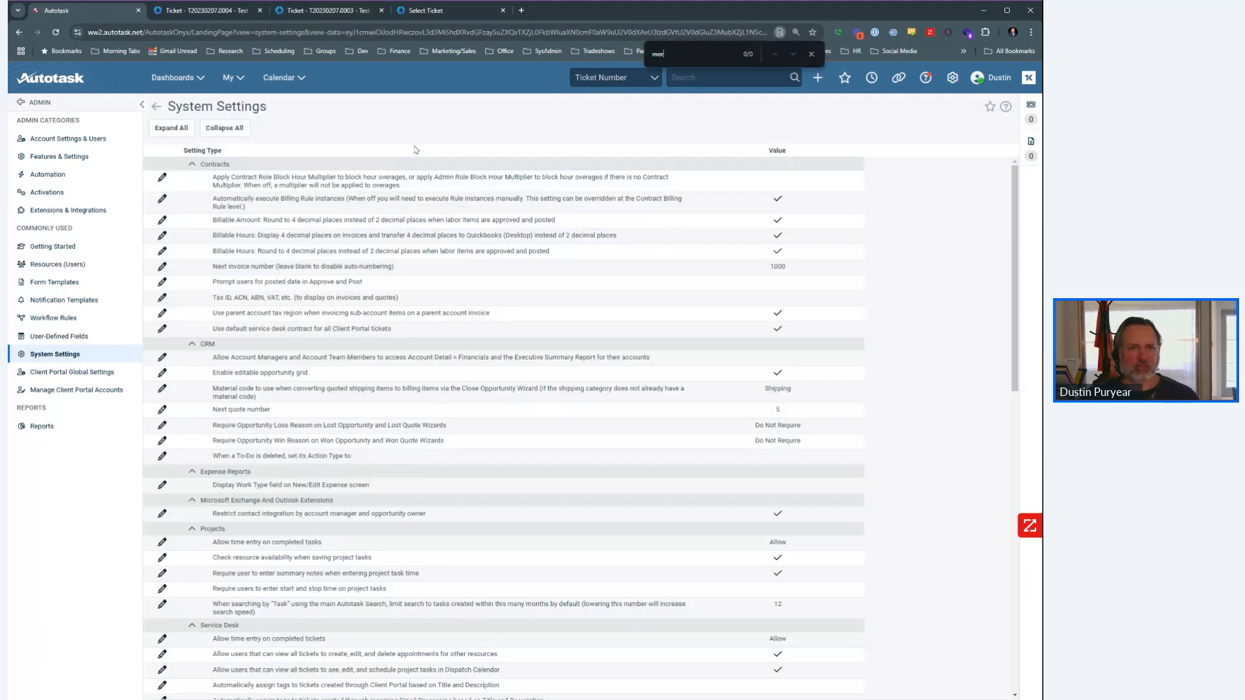
pyautogui.write('ge')
# Set the Service Desk option for moving merged tickets to the Merged Tickets queue and save it
pyautogui.click(296, 430)
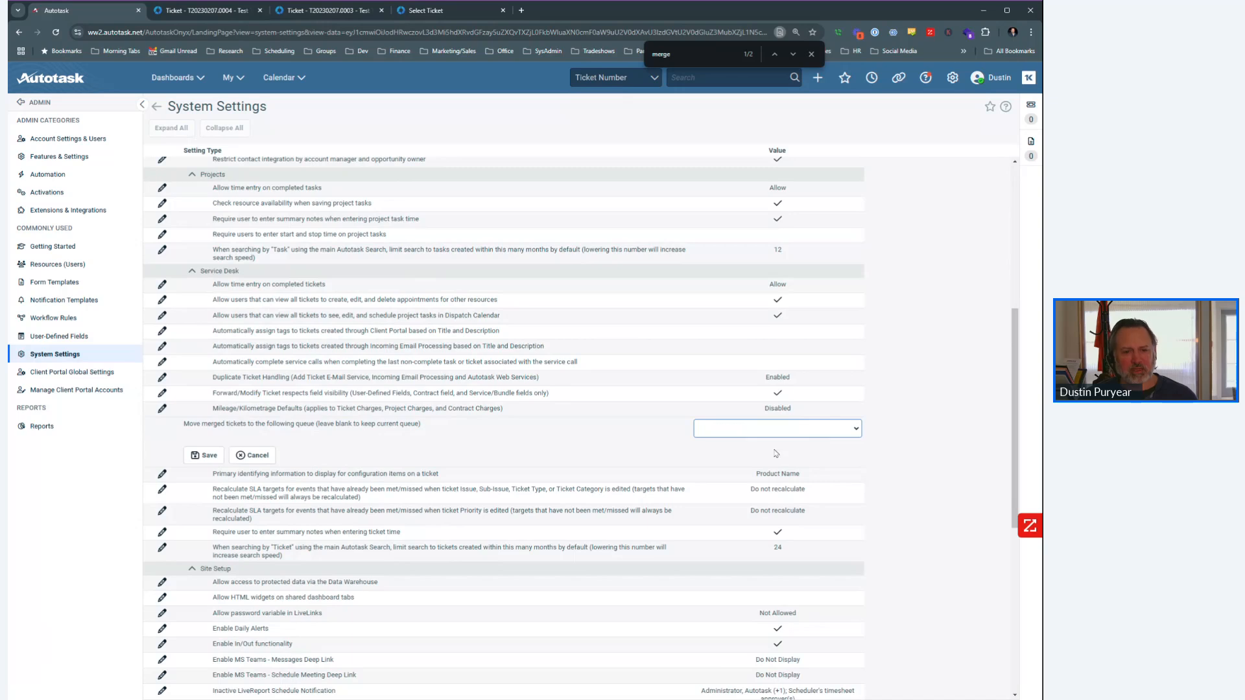
pyautogui.click(792, 436)
pyautogui.click(761, 533)
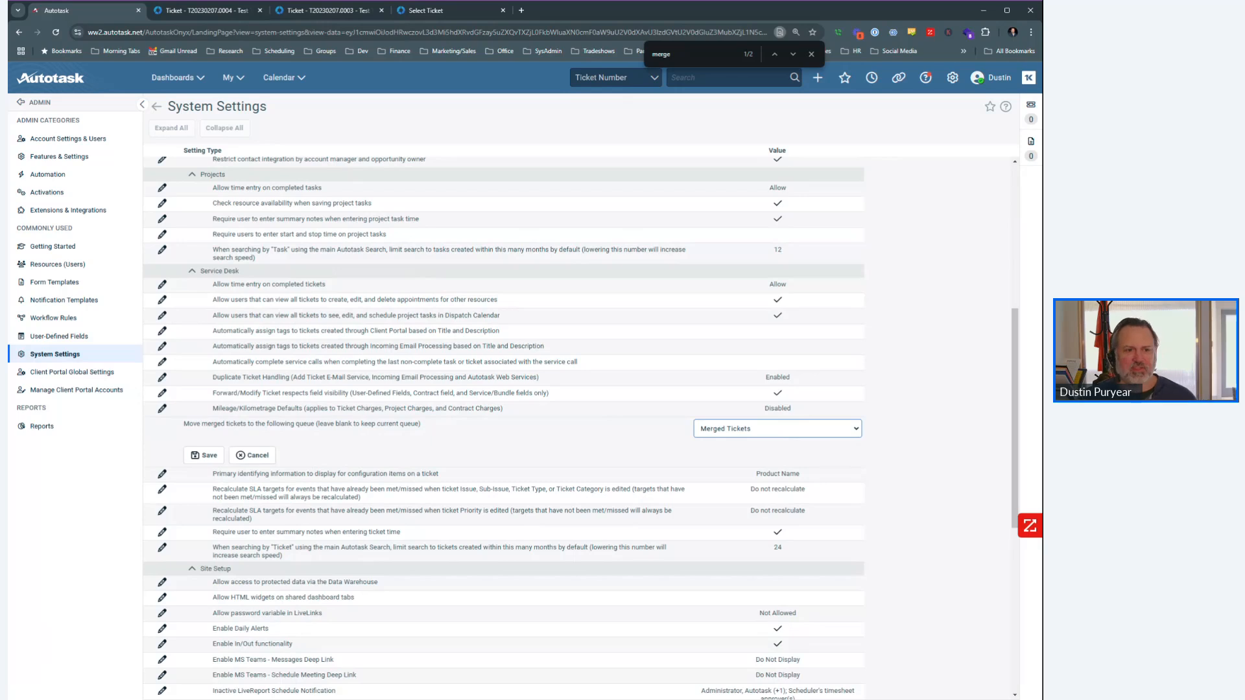
pyautogui.click(202, 455)
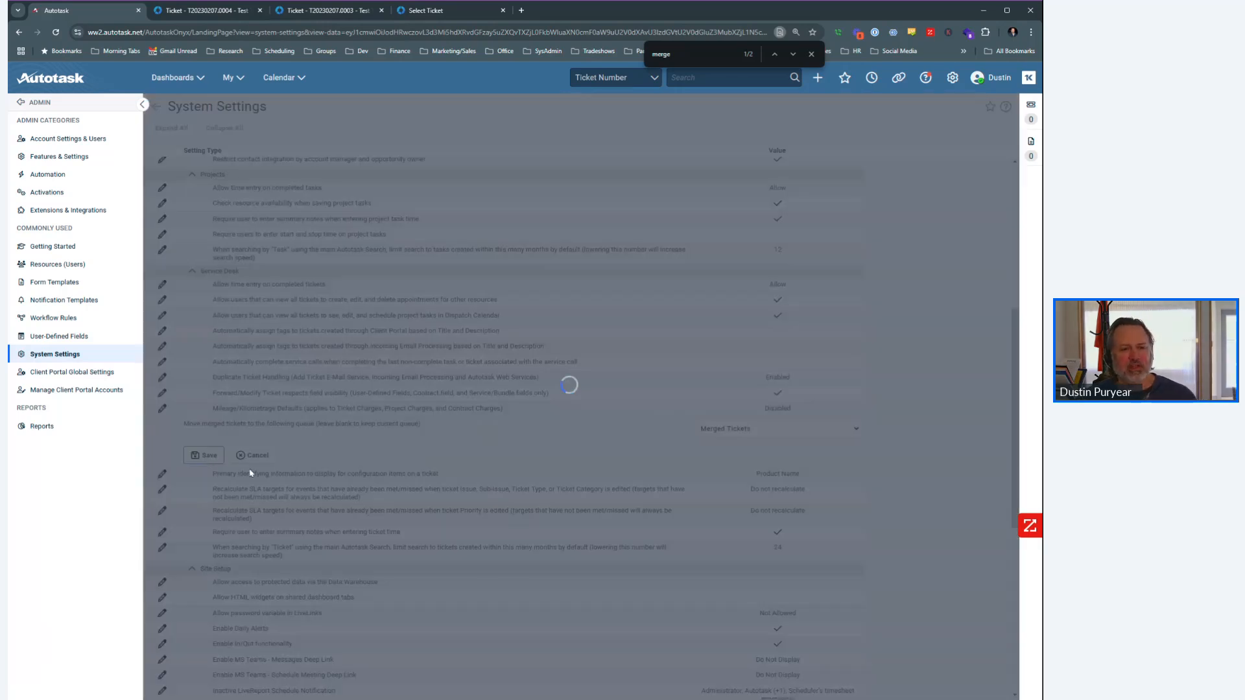
pyautogui.click(693, 426)
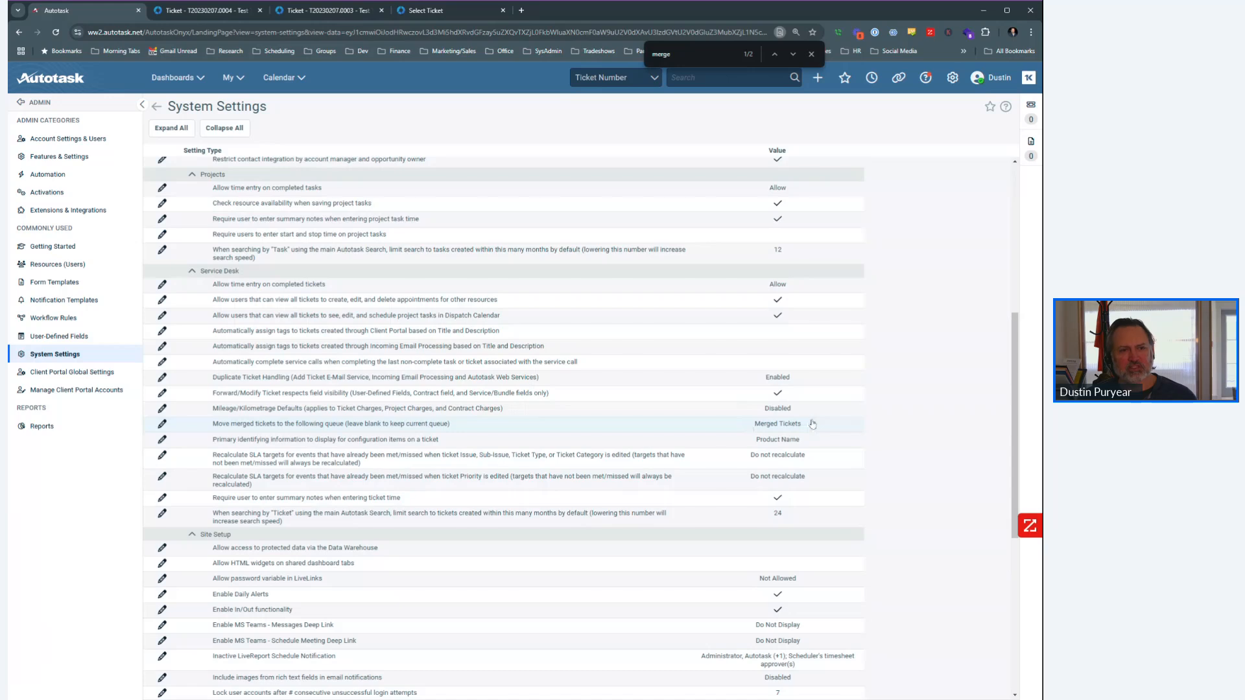
# Select T20230207.0003 as the target for ticket T20230207.0004 and confirm the merge
pyautogui.click(215, 8)
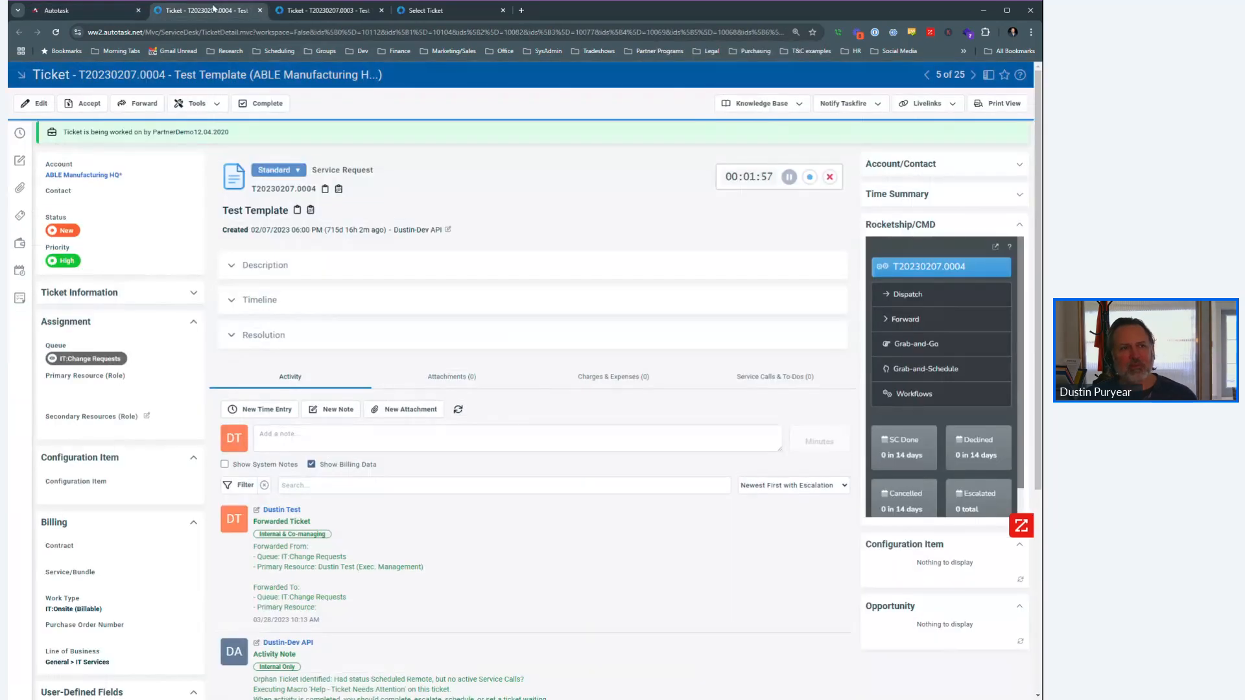
pyautogui.click(318, 12)
pyautogui.click(239, 12)
pyautogui.click(300, 14)
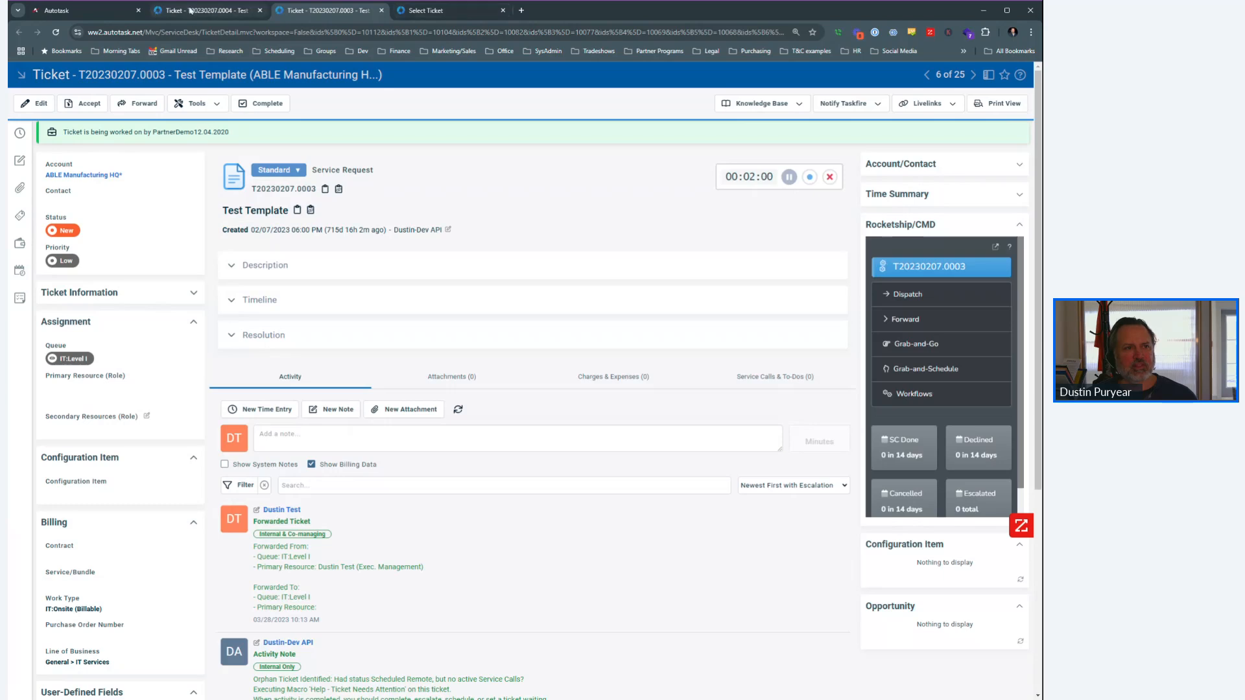
pyautogui.click(242, 11)
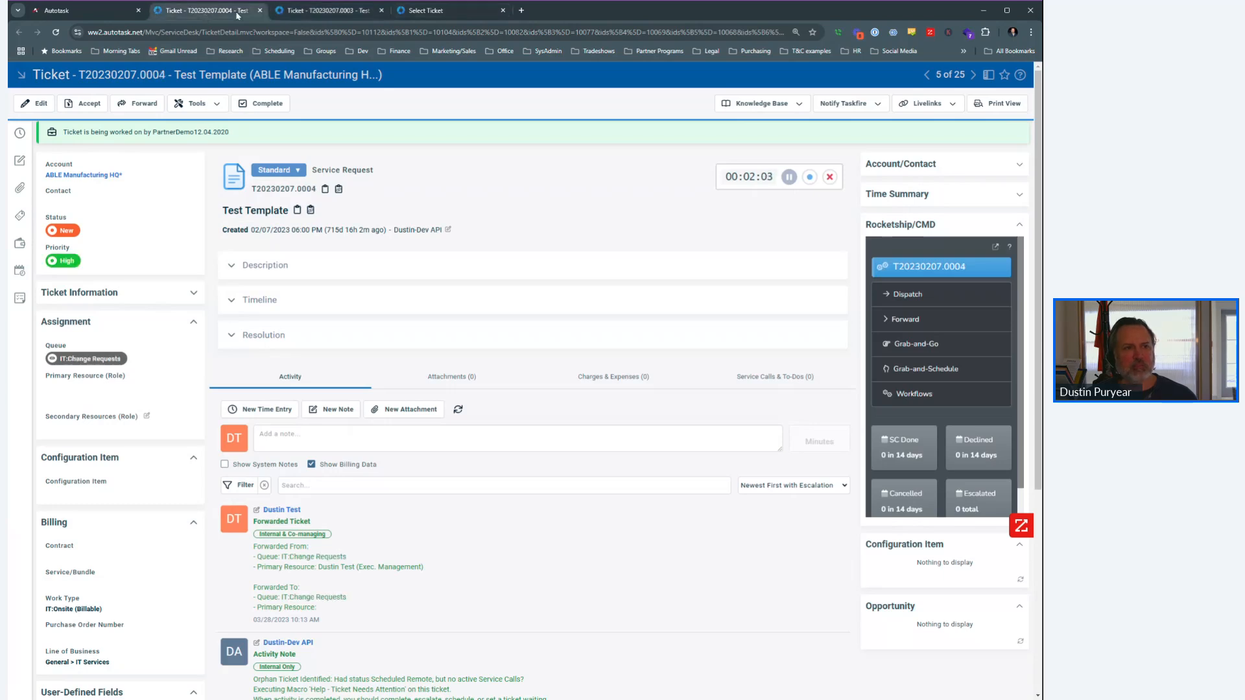
pyautogui.click(451, 14)
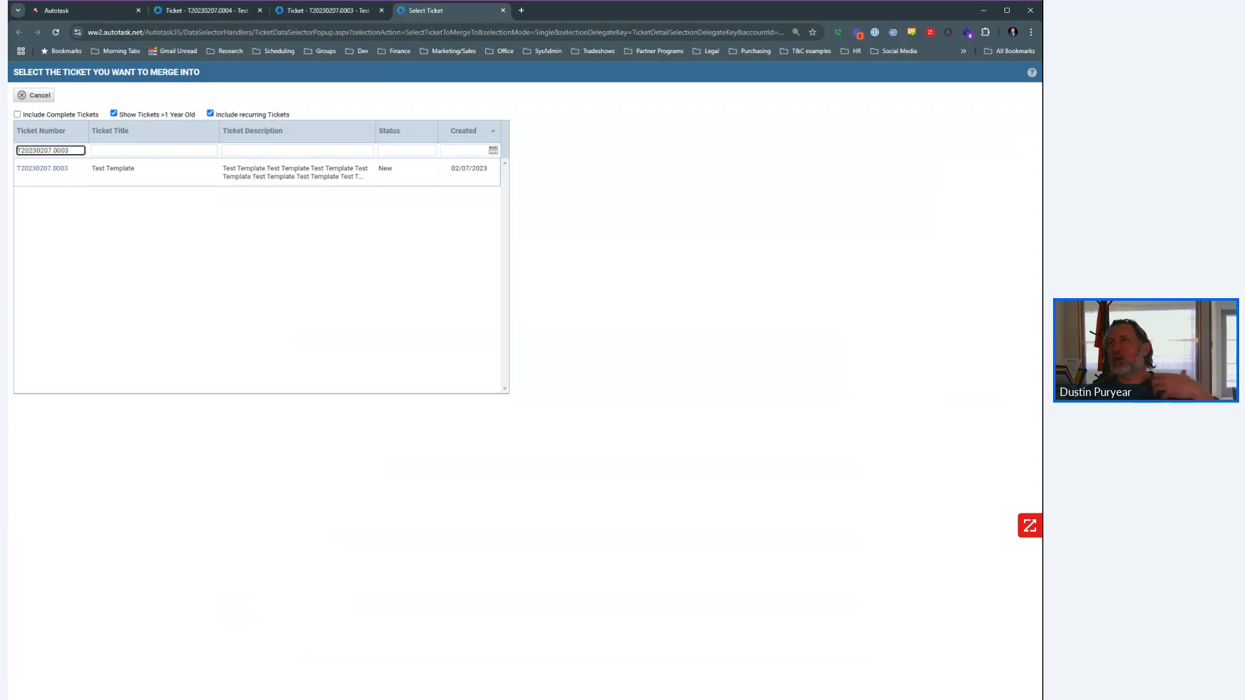
pyautogui.click(164, 175)
pyautogui.click(228, 13)
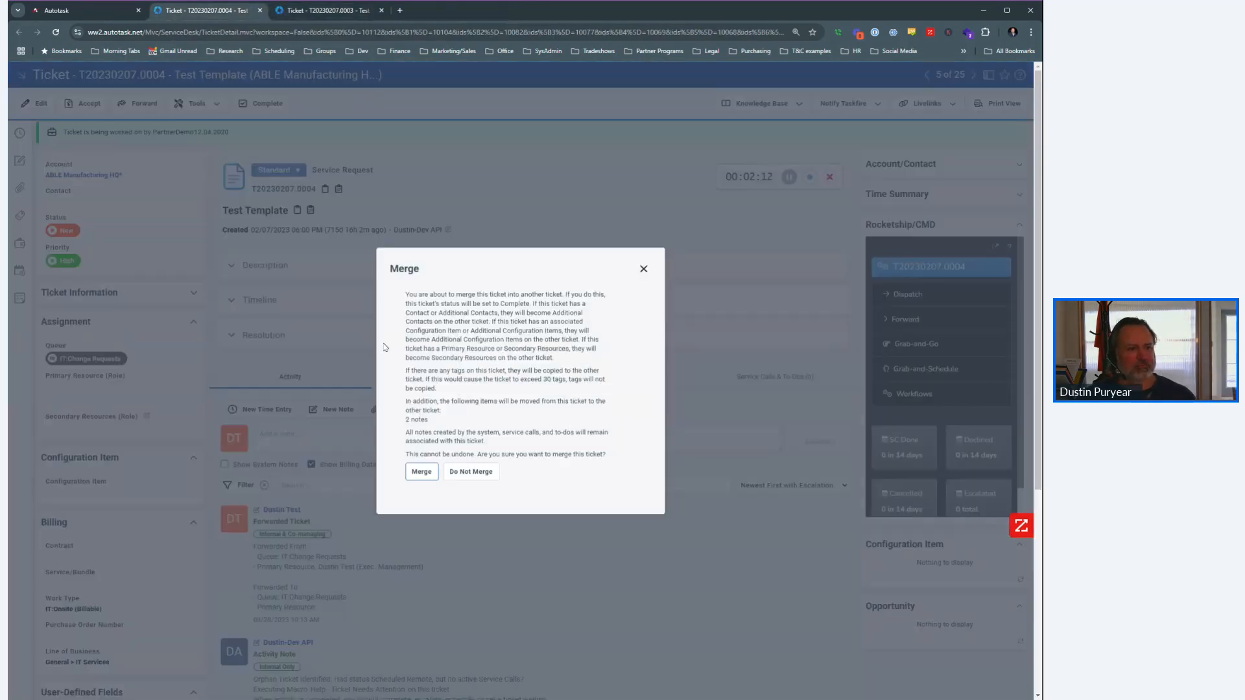
pyautogui.click(421, 471)
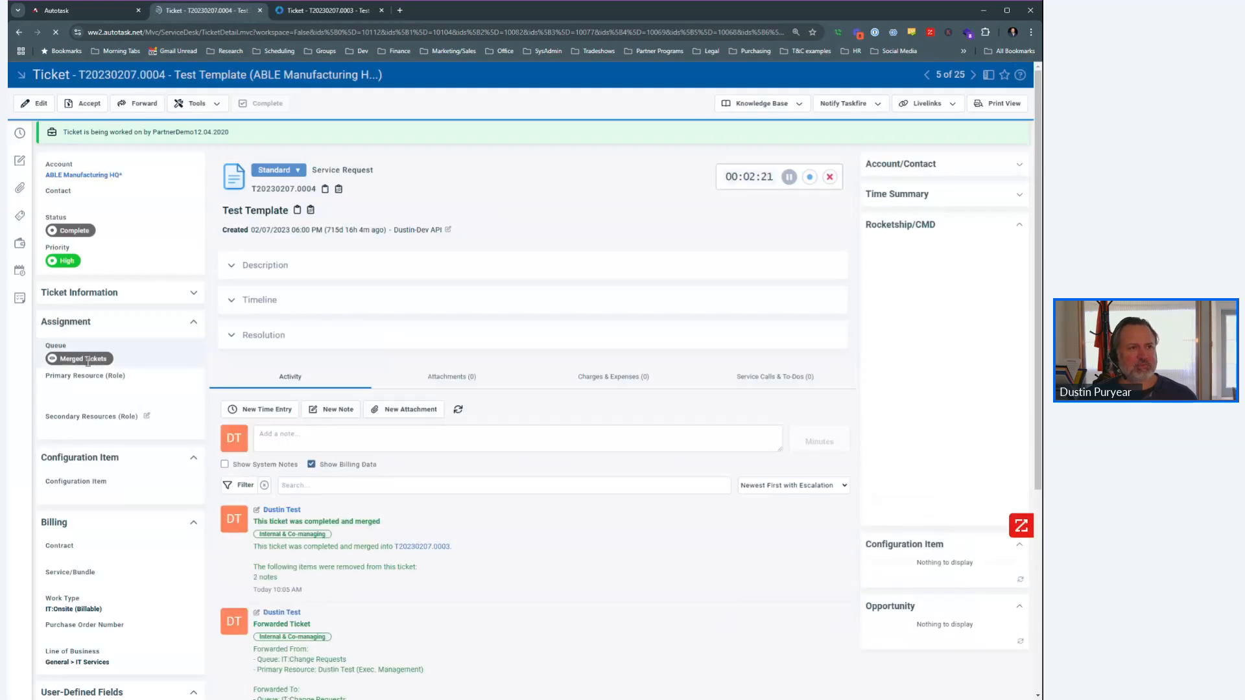
# Reload ticket T20230207.0003 and review the absorbed ticket notes in its activity
pyautogui.click(299, 9)
pyautogui.click(57, 33)
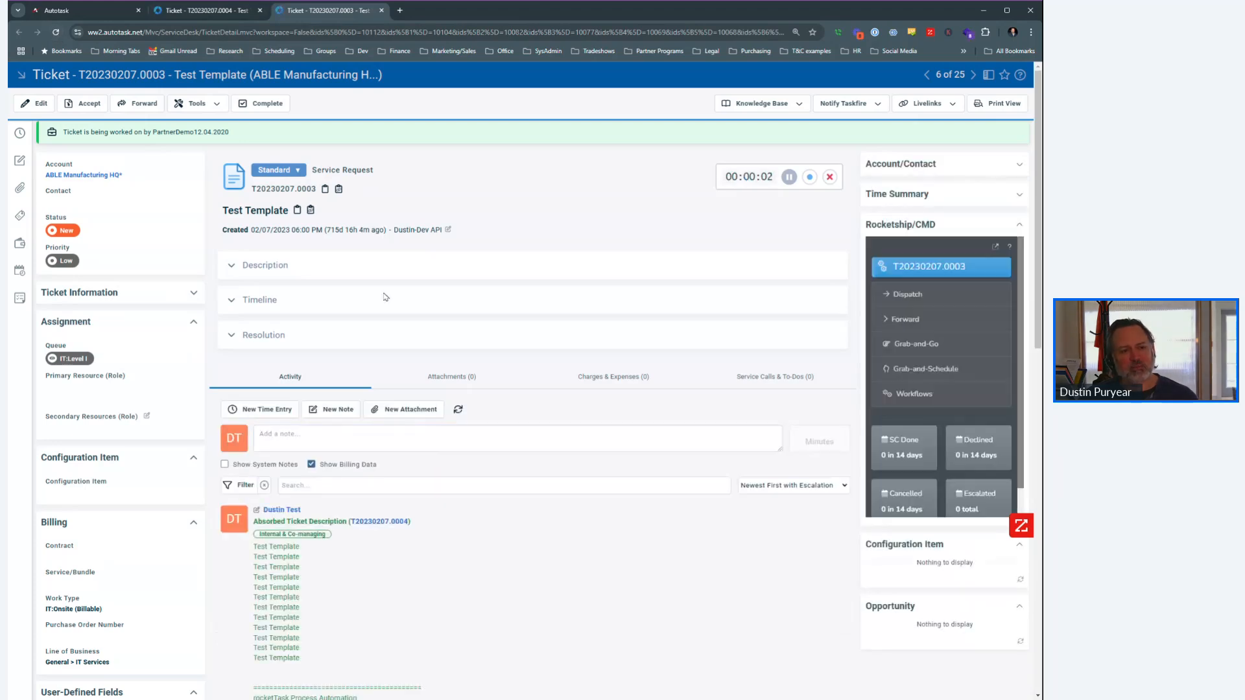
pyautogui.scroll(-3, 386, 329)
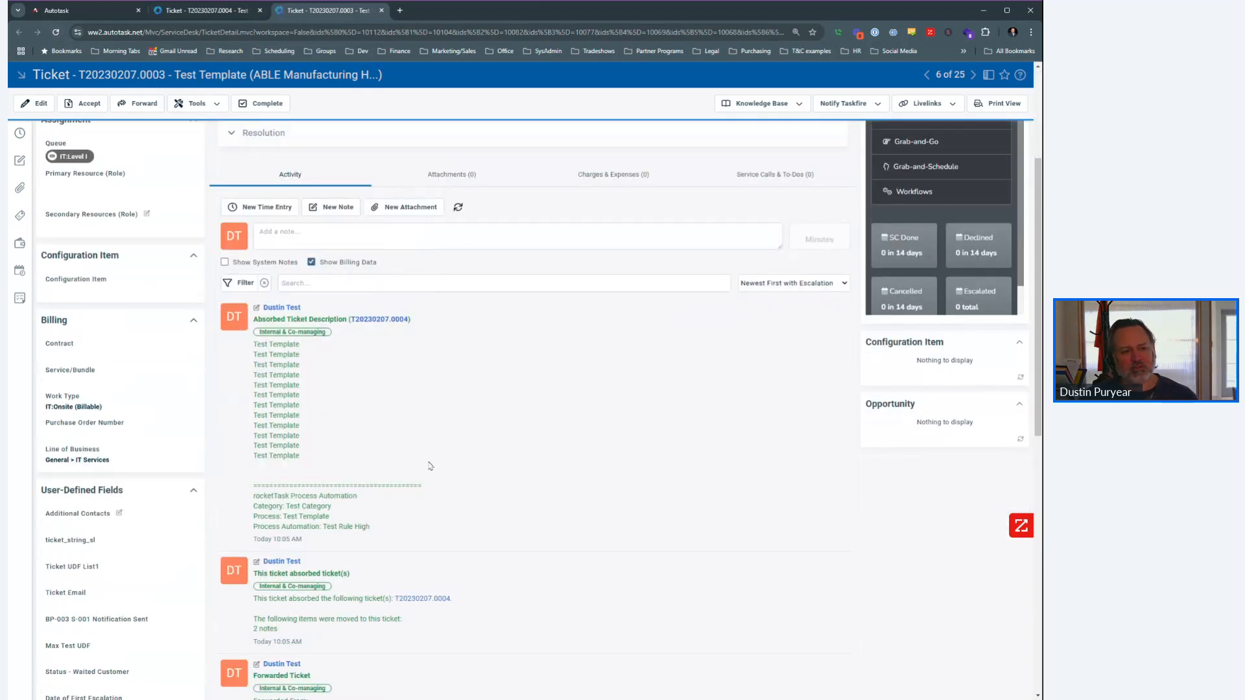
pyautogui.scroll(3, 411, 489)
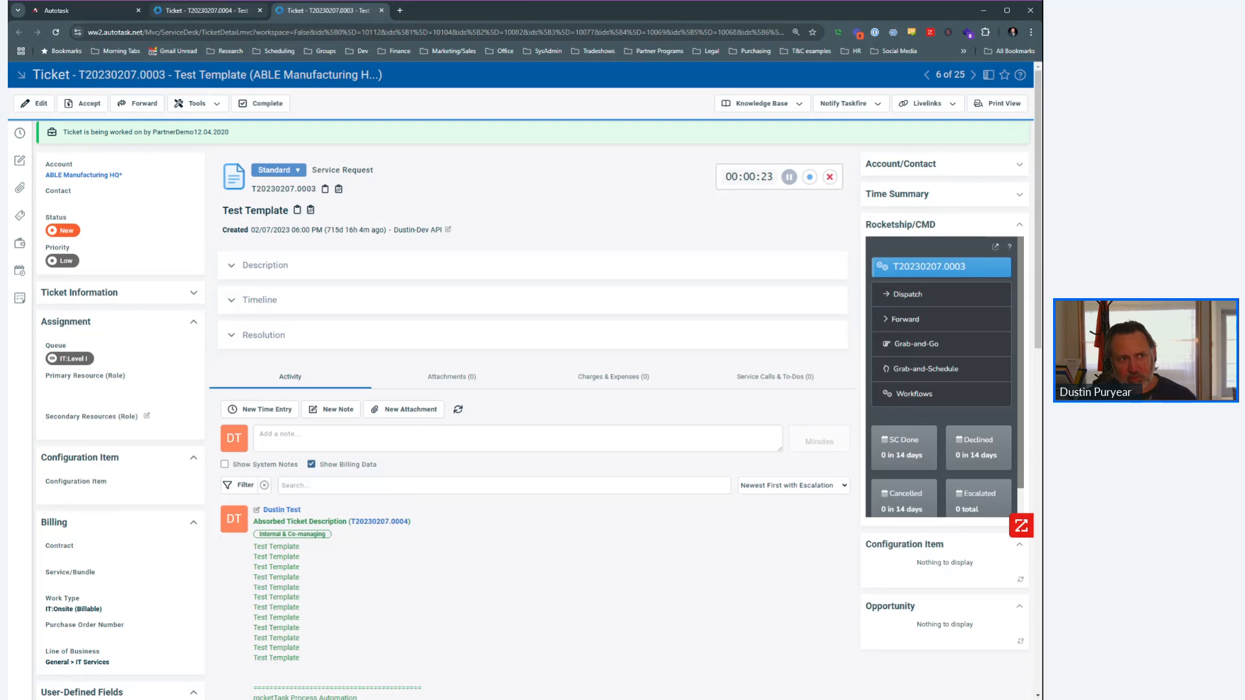
# Start a new Service Desk workflow rule for tickets and name it "Notify Client on Merged Ticket"
pyautogui.click(195, 10)
pyautogui.click(123, 10)
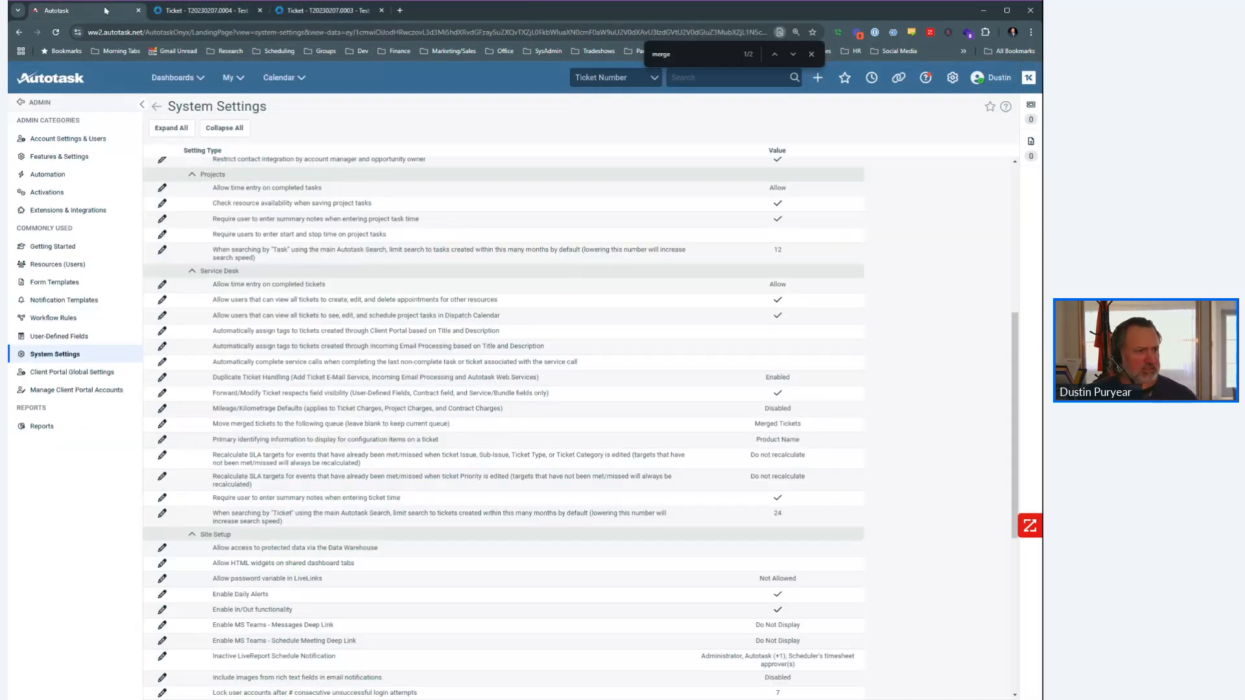
pyautogui.click(88, 326)
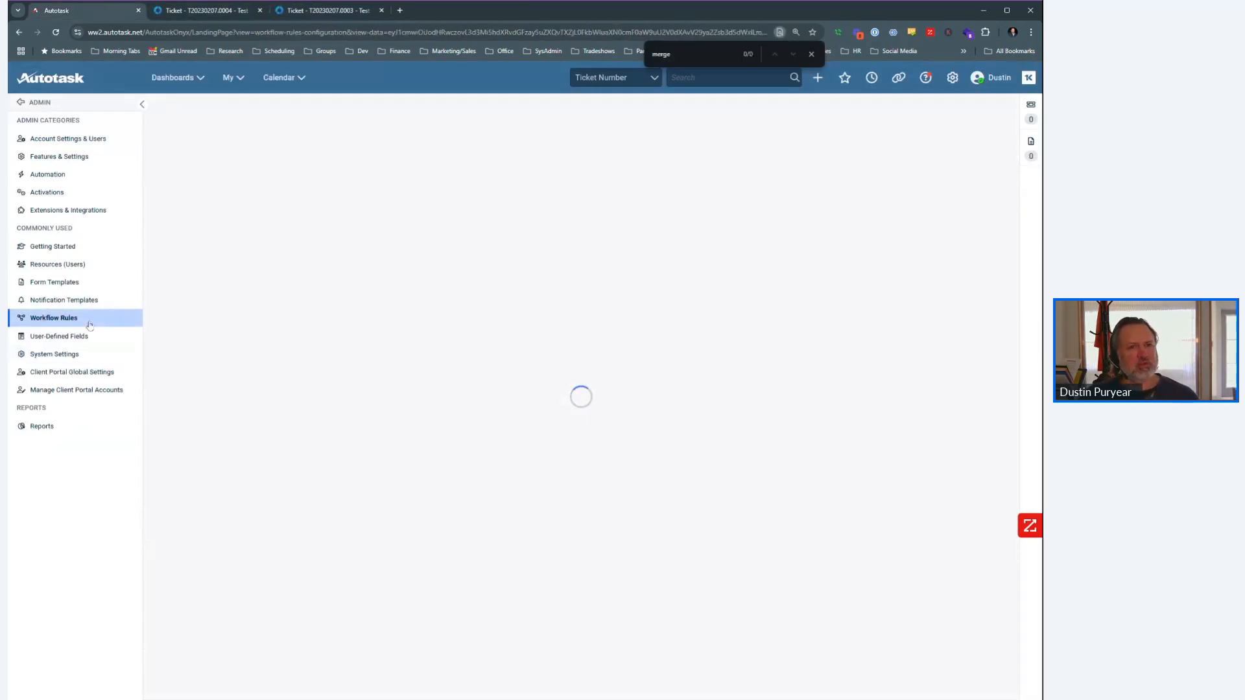
pyautogui.click(811, 54)
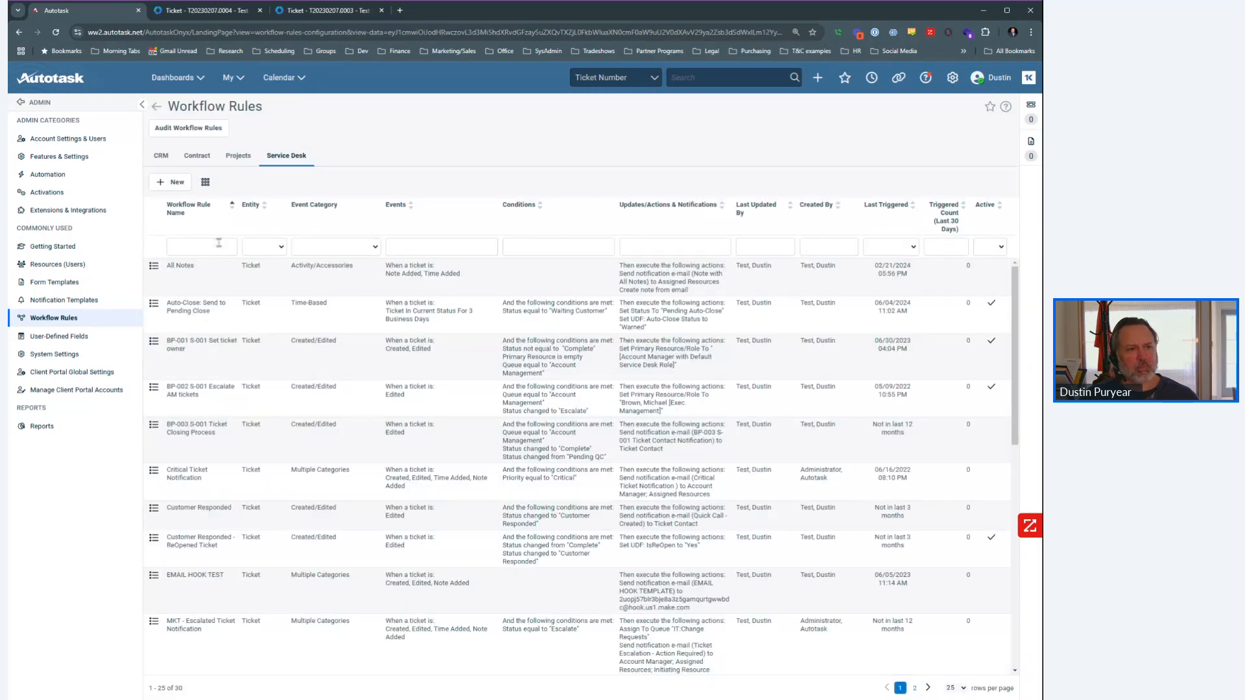
pyautogui.click(185, 182)
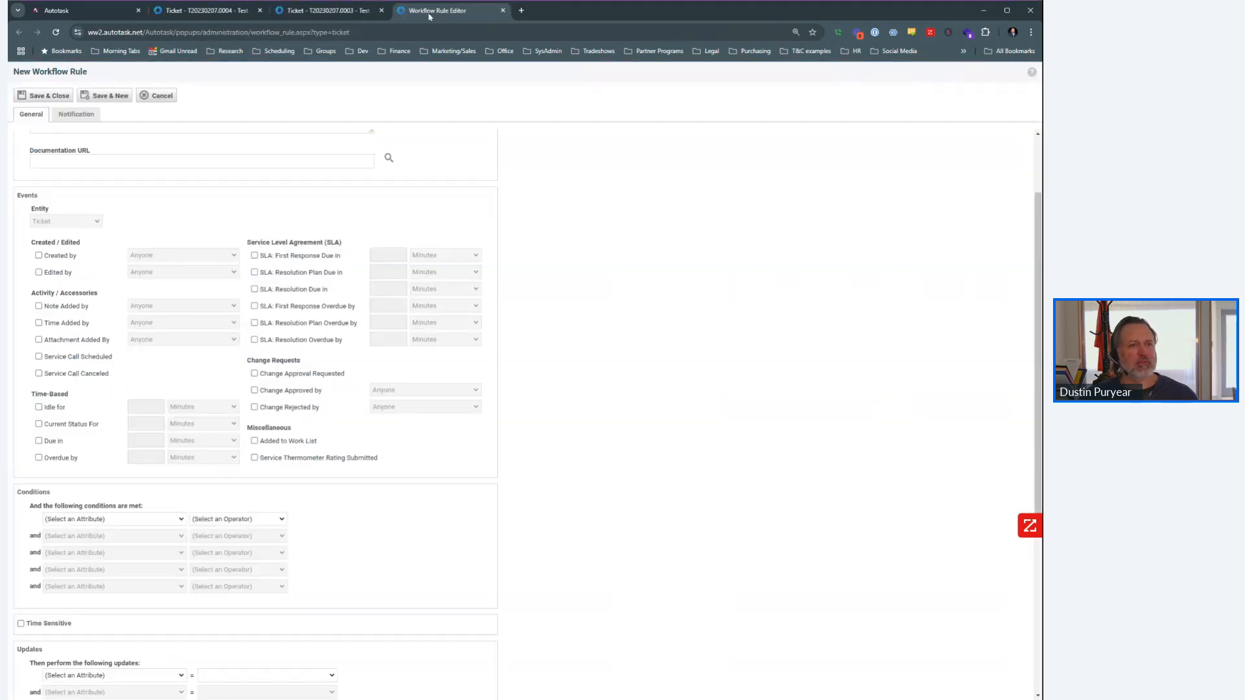
pyautogui.scroll(2, 284, 295)
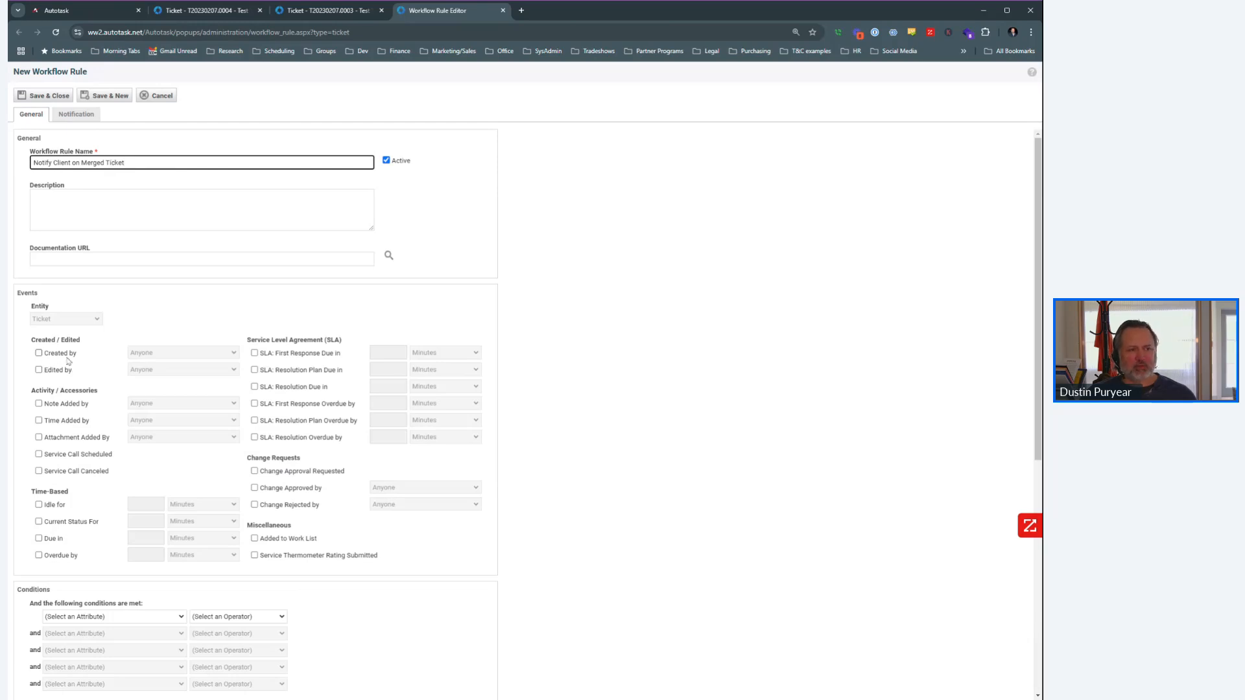
# Trigger the rule on ticket edits by anyone, with the condition Queue Name Changed To Merged Tickets
pyautogui.click(39, 369)
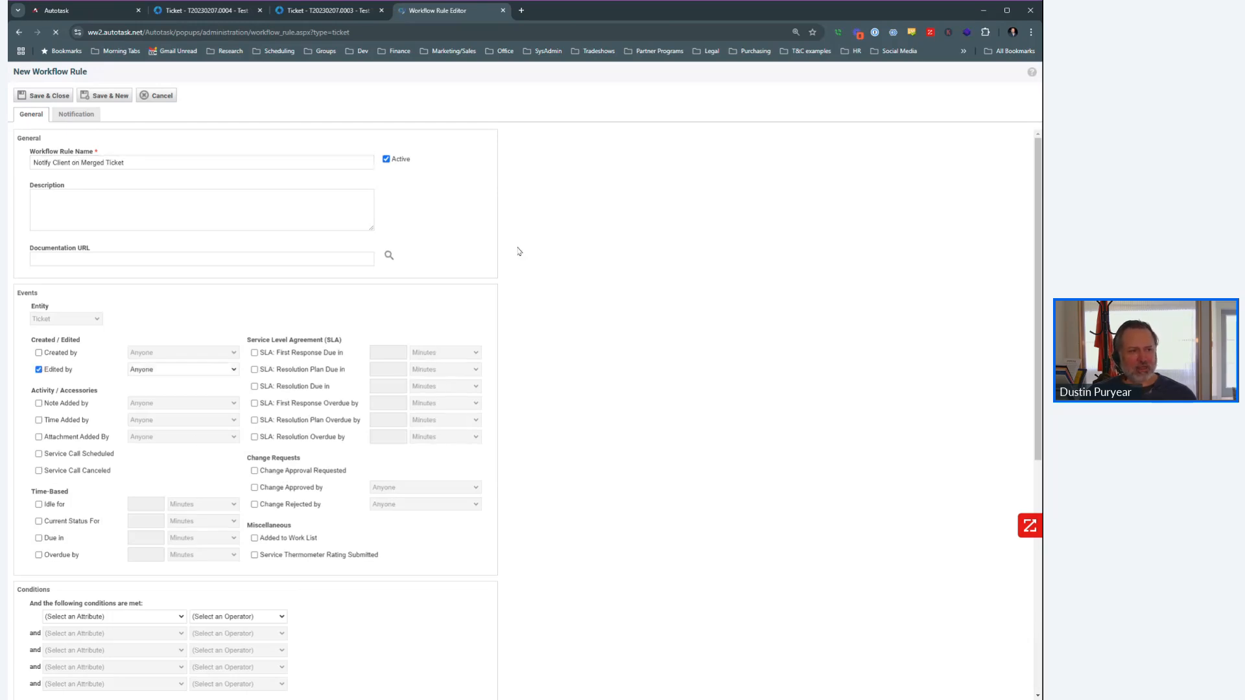
pyautogui.scroll(-2, 518, 251)
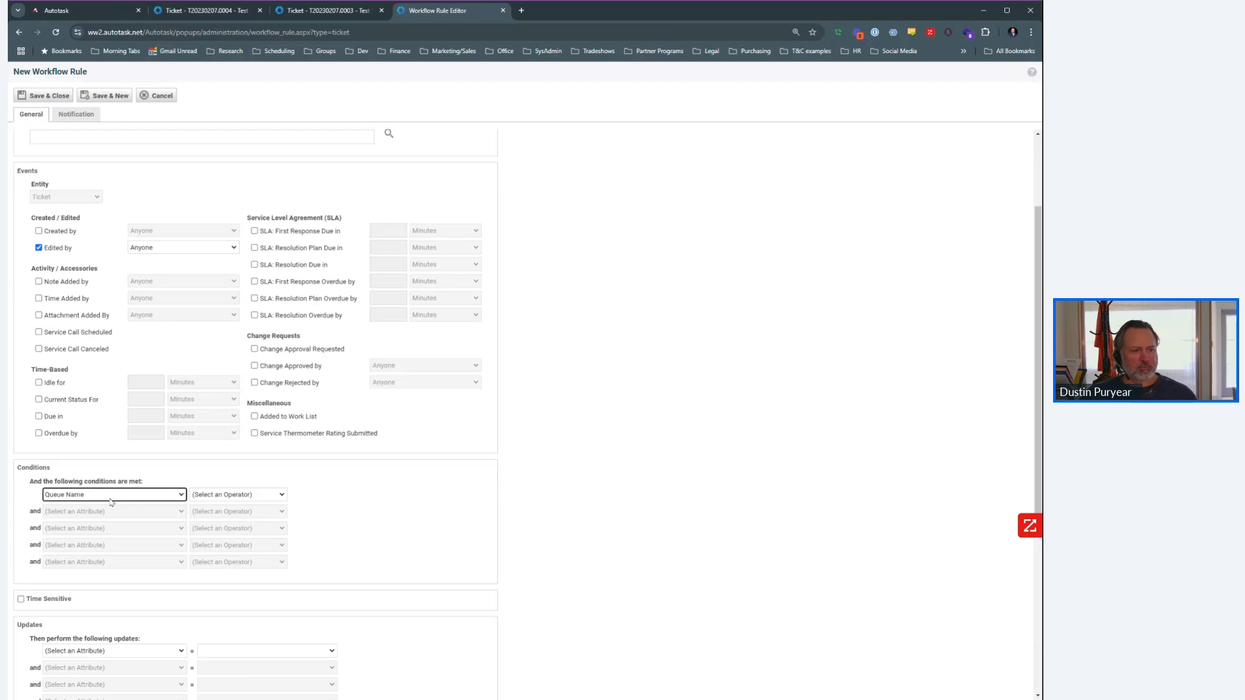
pyautogui.click(272, 503)
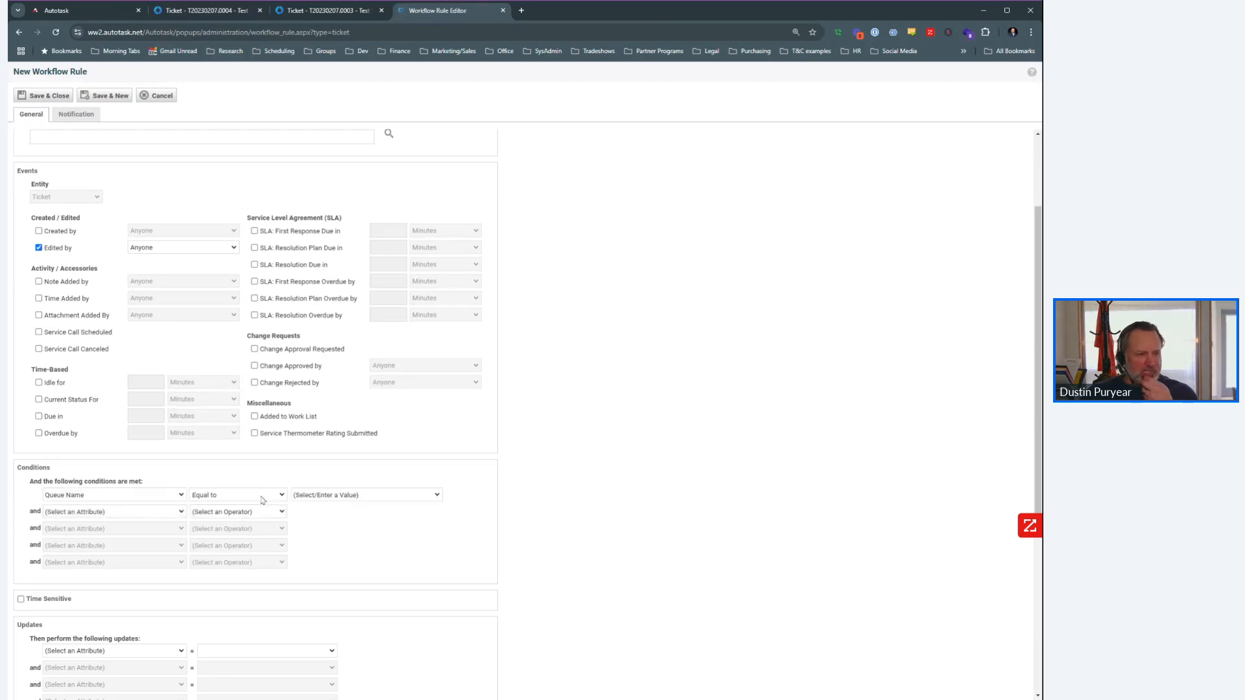
pyautogui.click(263, 496)
pyautogui.click(249, 548)
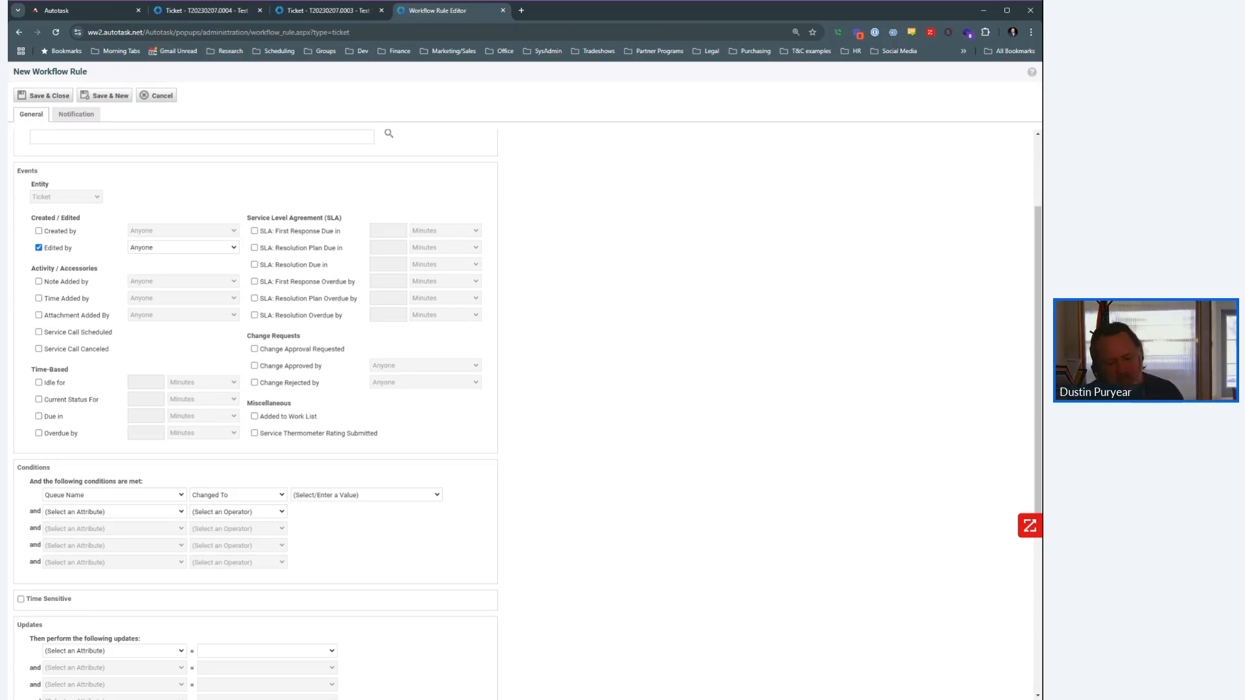
pyautogui.click(357, 491)
pyautogui.click(362, 352)
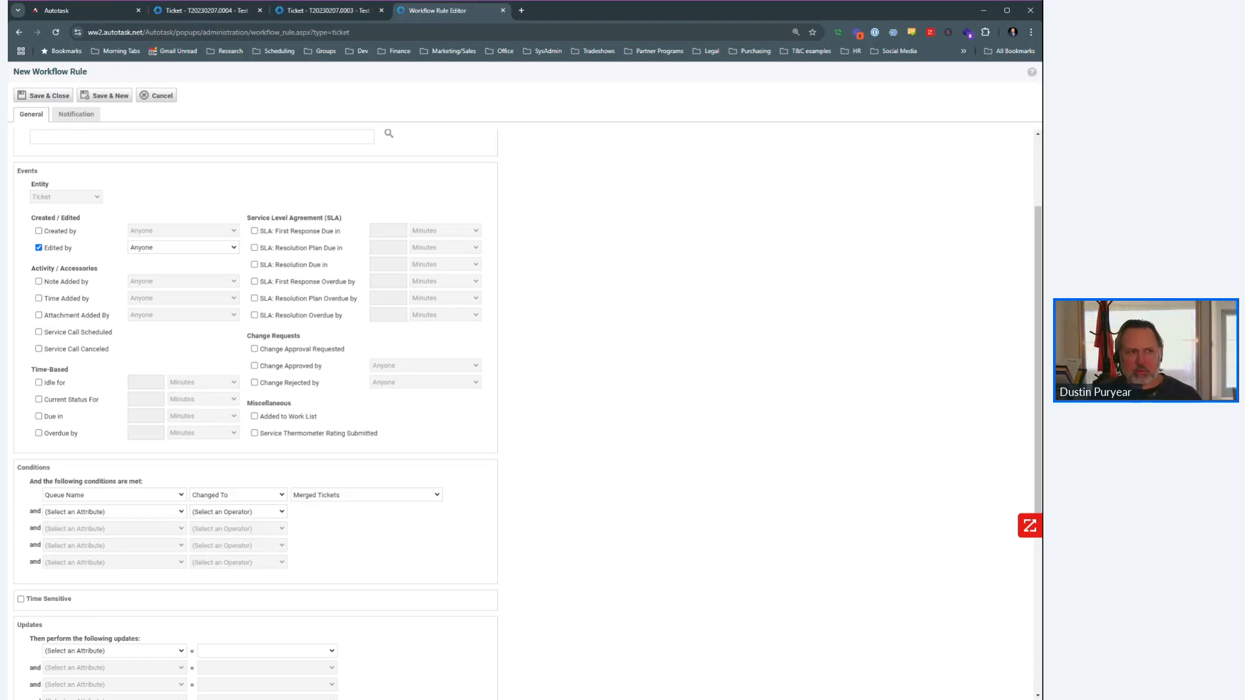
# Notify the Ticket Contact and send the rule's notification from the Support Email Address
pyautogui.click(84, 121)
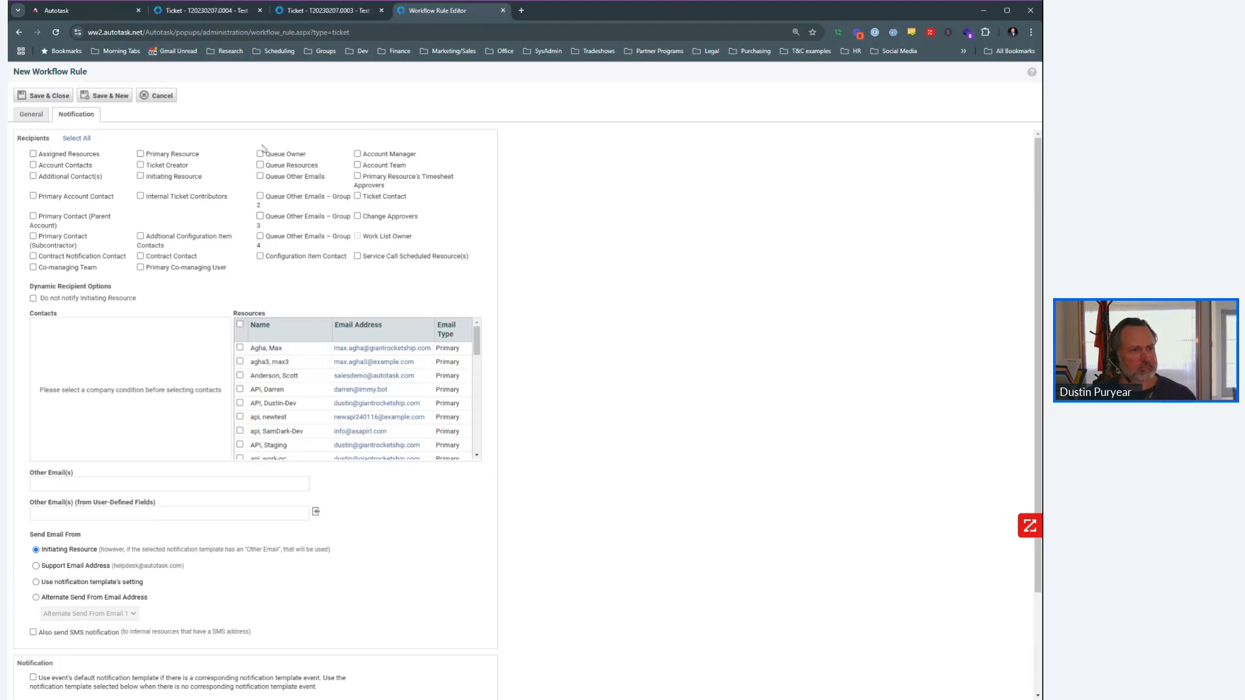
pyautogui.click(357, 195)
pyautogui.scroll(-1, 626, 313)
pyautogui.scroll(-1, 626, 312)
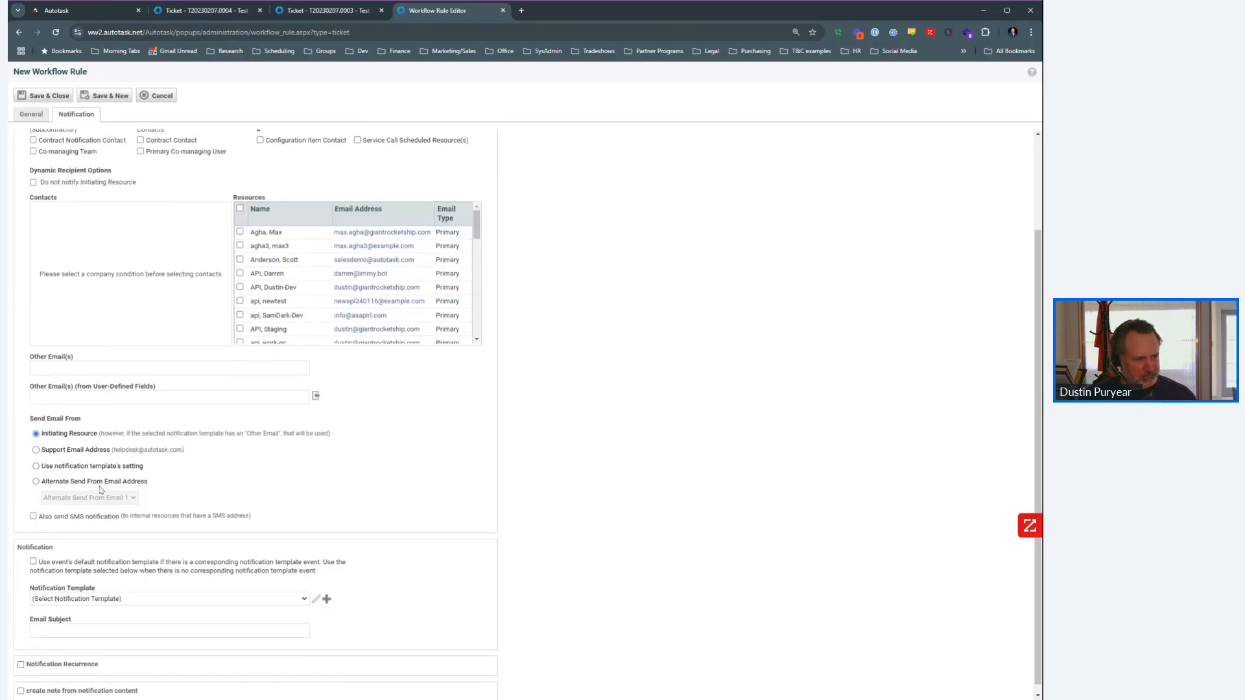
pyautogui.click(35, 450)
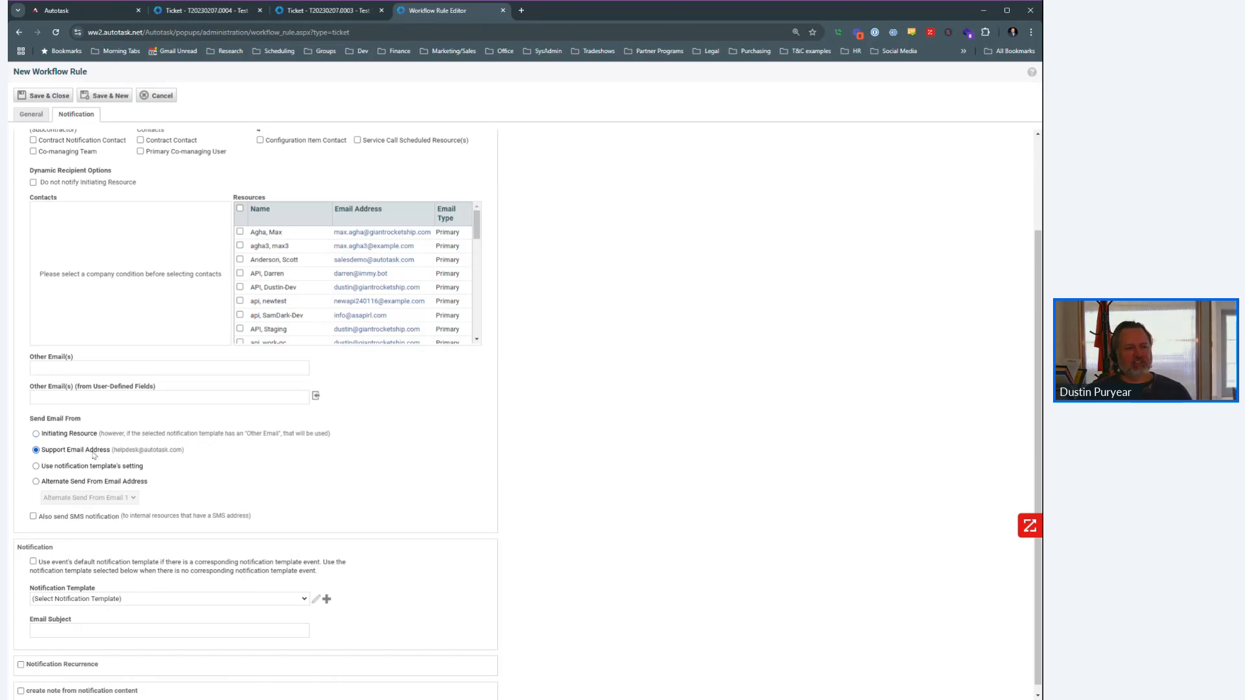
pyautogui.scroll(-2, 233, 434)
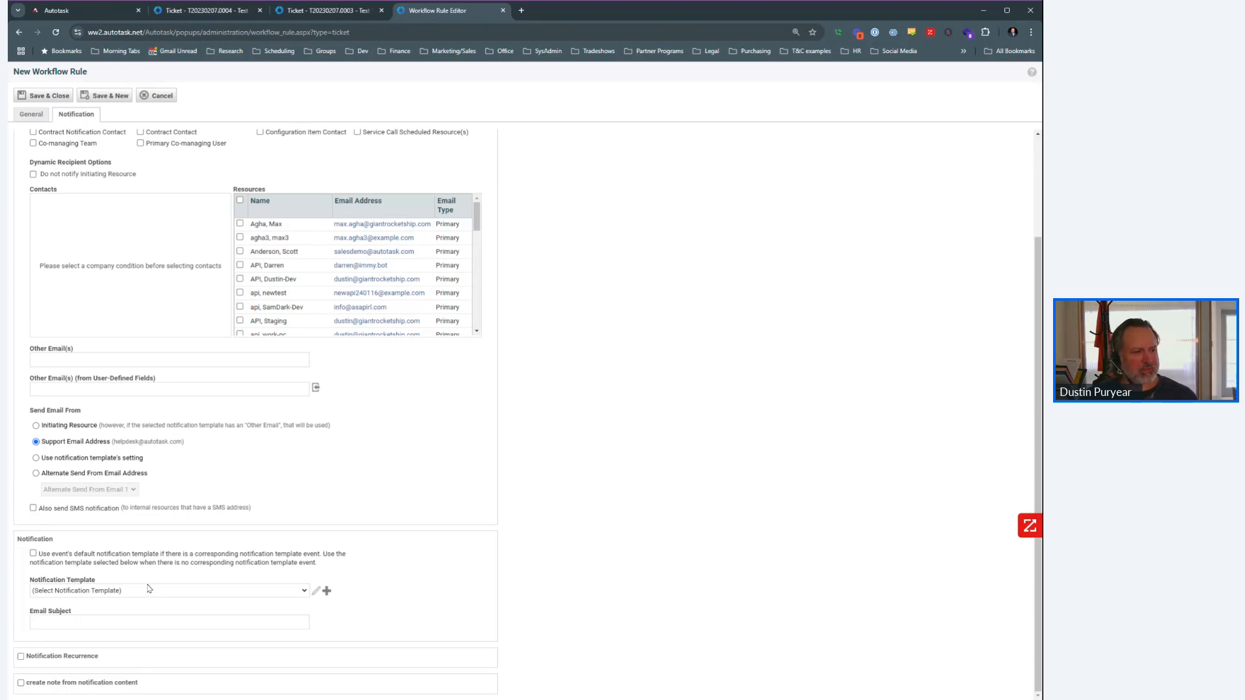
# Use the Critical Ticket Notification template with the subject "This ticket is merged and closed! - [Ticket: Number] - [Ticket: Title]"
pyautogui.click(150, 628)
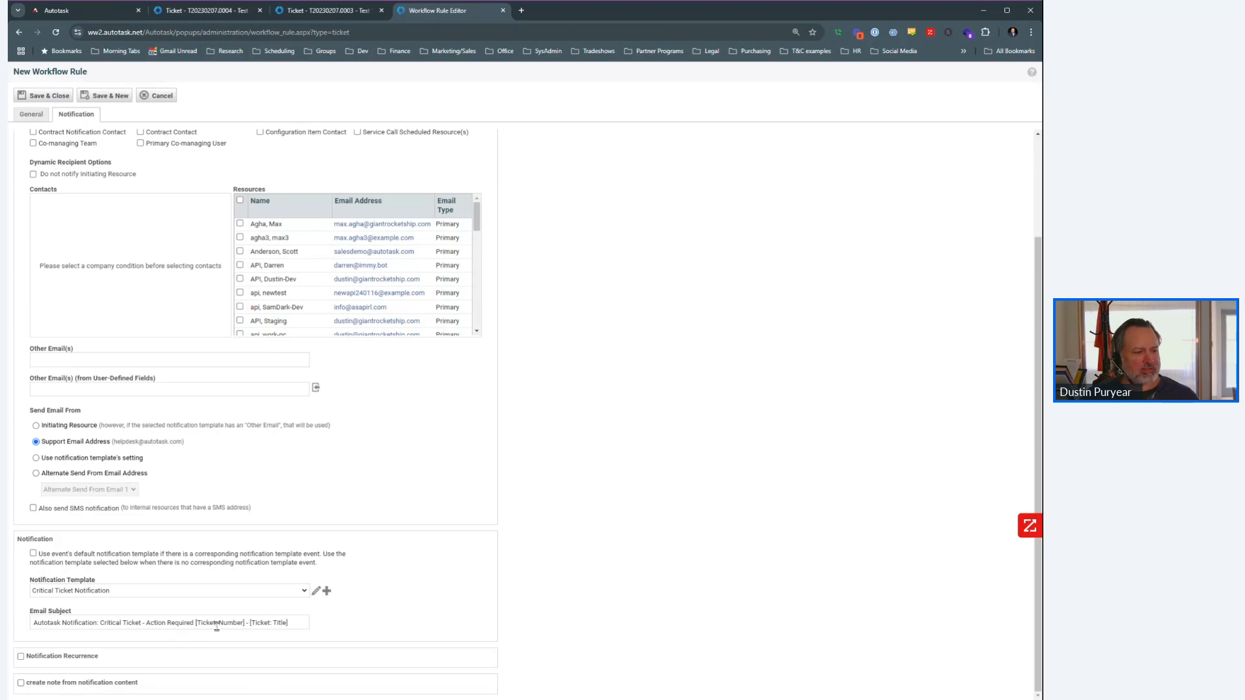
pyautogui.moveTo(196, 622); pyautogui.dragTo(9, 627)
pyautogui.press('BackSpace')
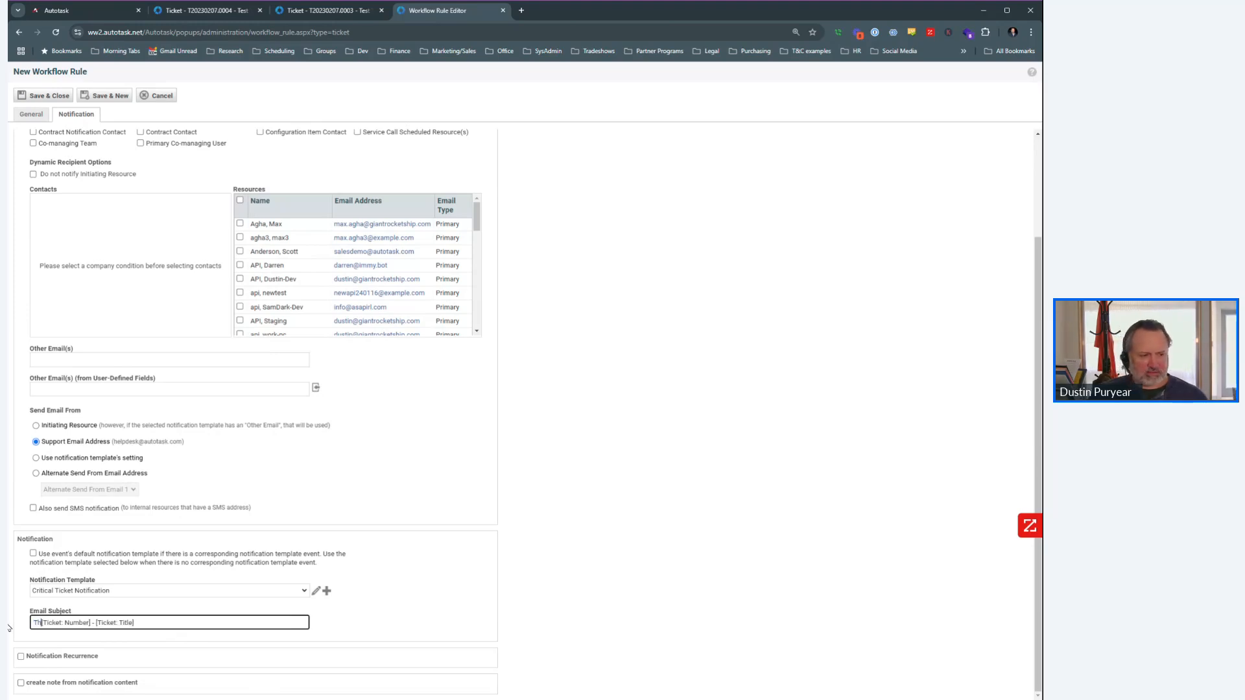
pyautogui.write('This ticke')
pyautogui.write('t is merged and close')
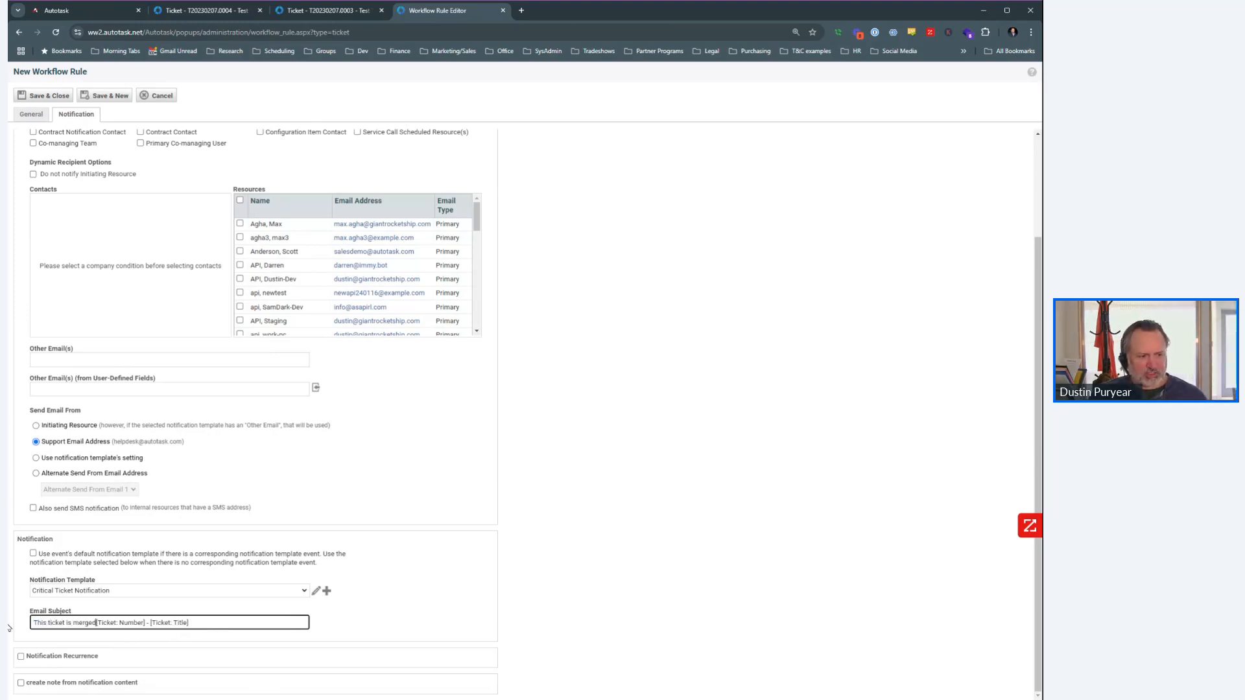
pyautogui.write('d! -')
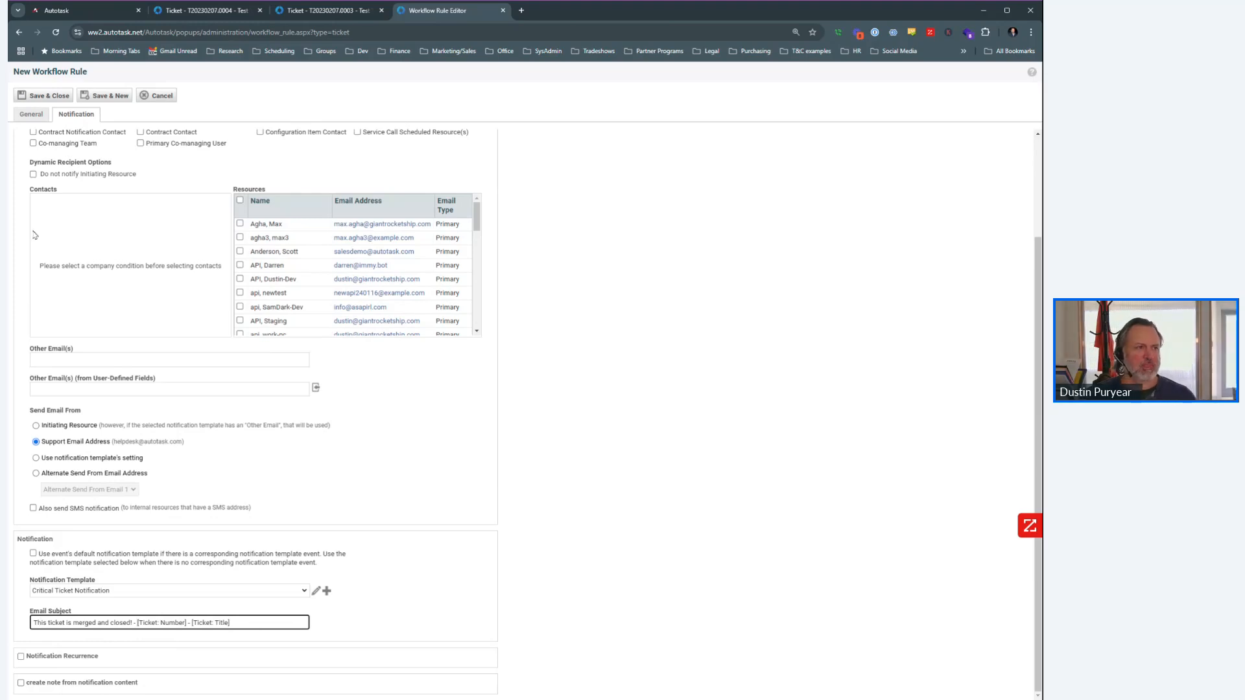
# Check ticket T20230207.0004, and add an update to the rule that sets Status to Complete
pyautogui.click(44, 96)
pyautogui.click(231, 16)
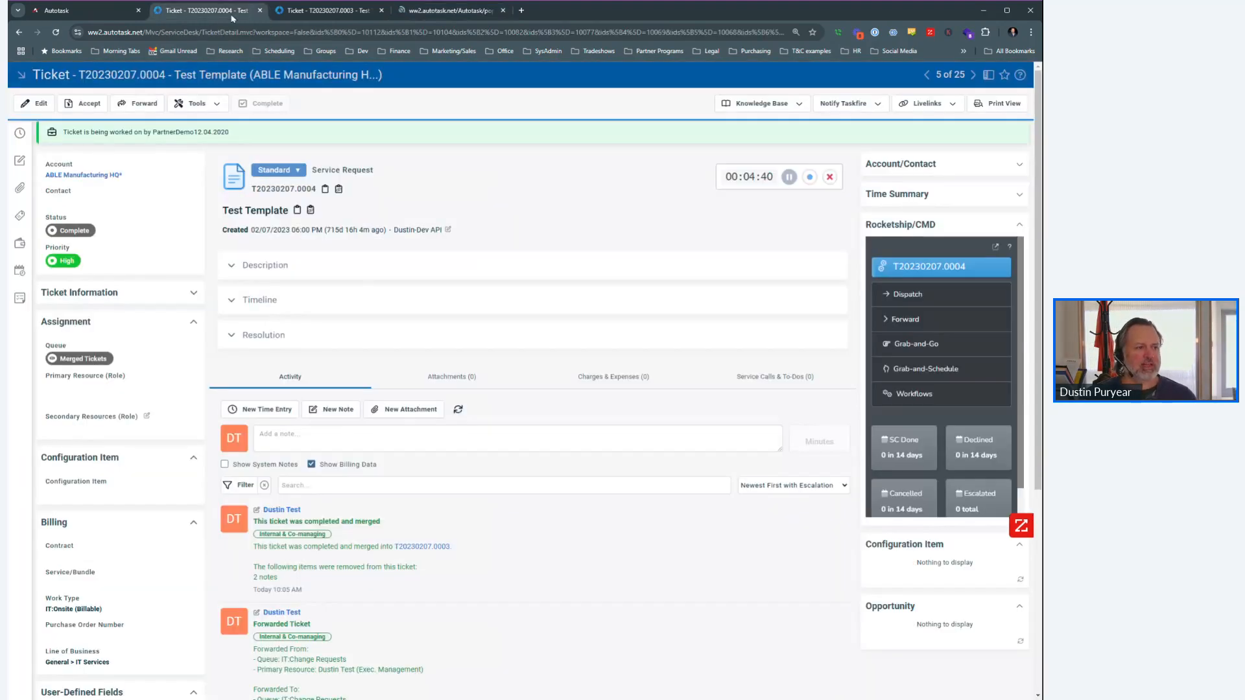
pyautogui.click(415, 10)
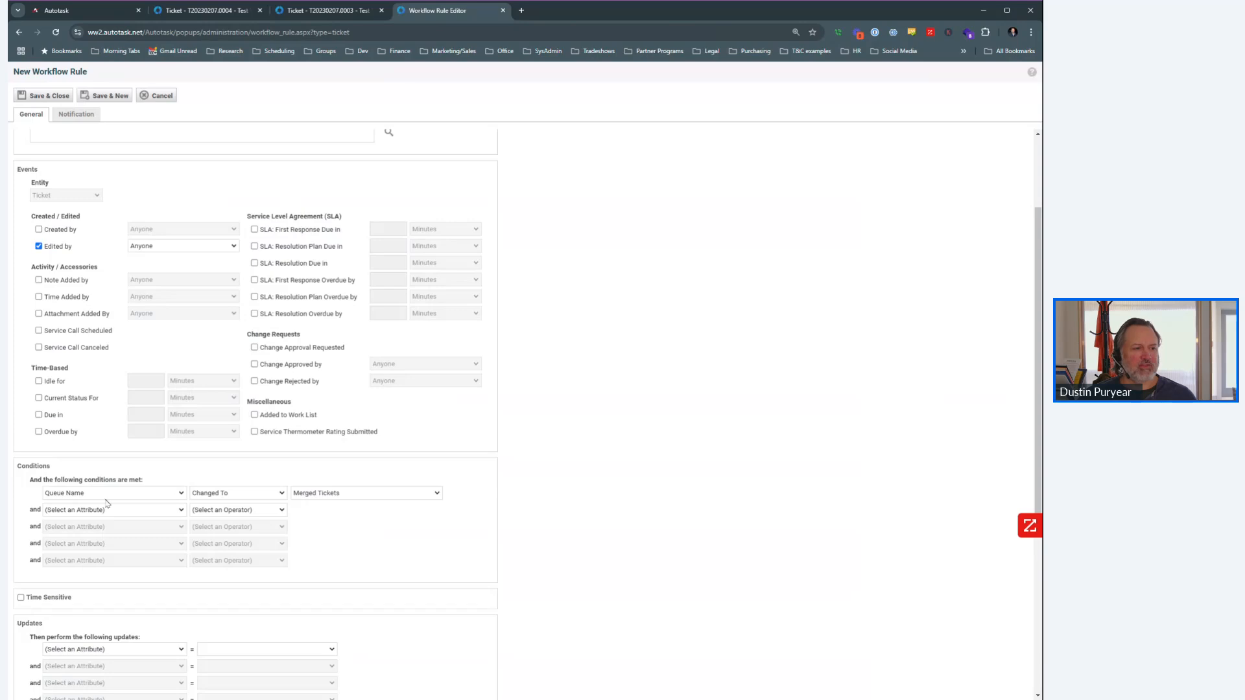
pyautogui.scroll(-3, 129, 506)
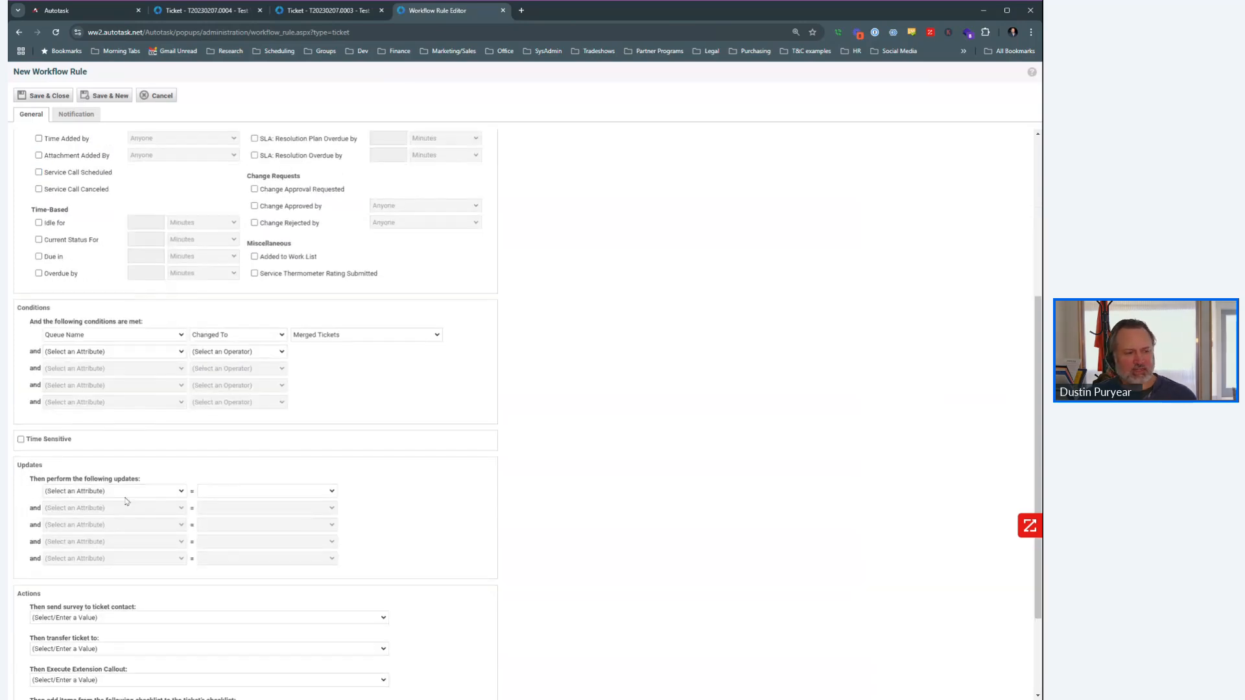
pyautogui.click(125, 497)
pyautogui.press('s')
pyautogui.press('s')
pyautogui.press('s')
pyautogui.press('Return')
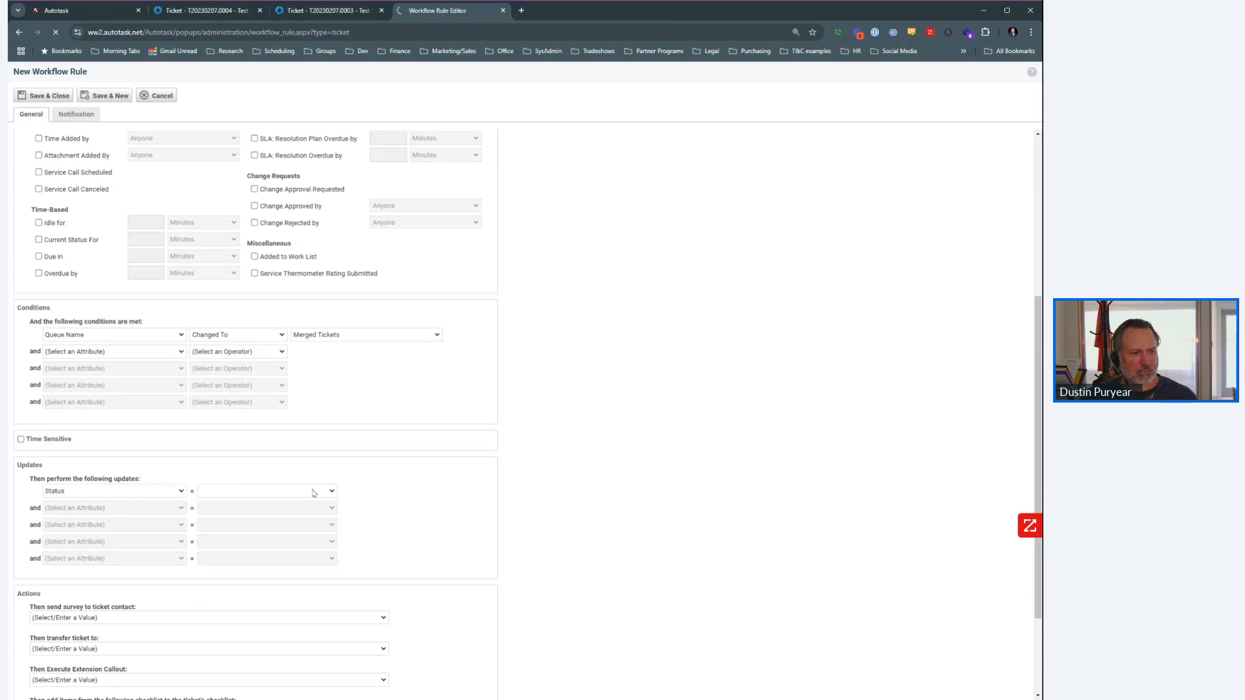
pyautogui.click(271, 491)
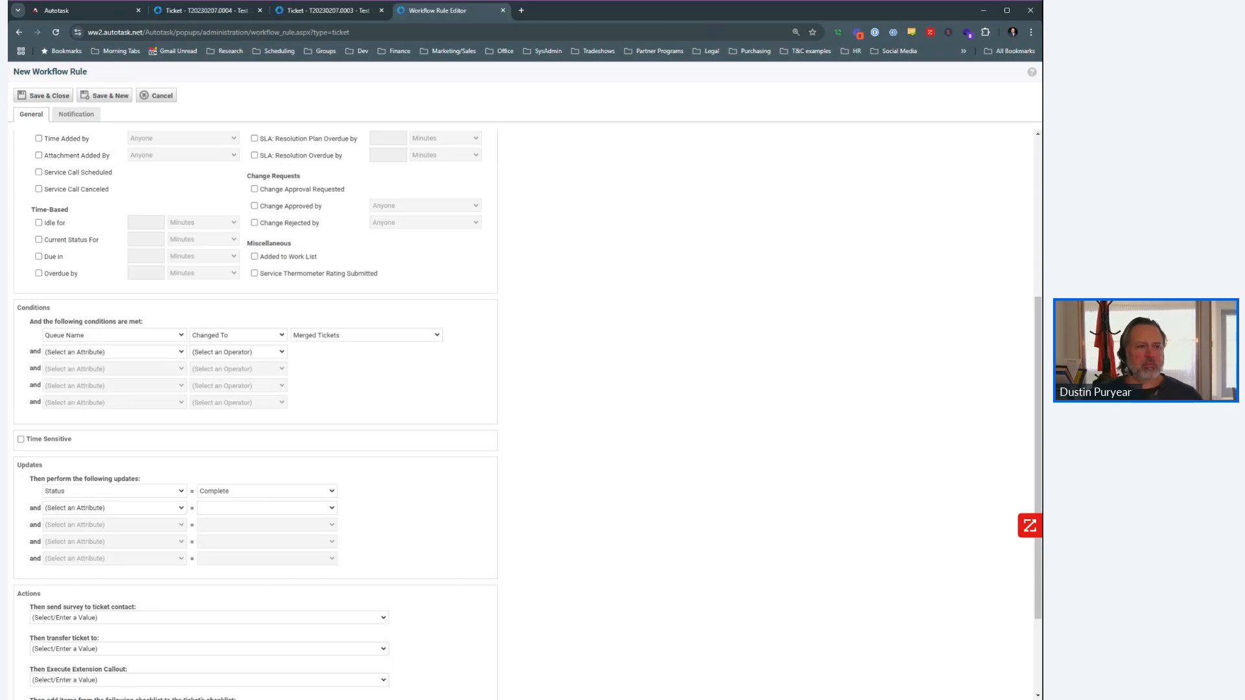
# Look over the rule's general settings and close the rule editor without saving
pyautogui.scroll(-1, 622, 297)
pyautogui.scroll(1, 626, 307)
pyautogui.scroll(4, 626, 307)
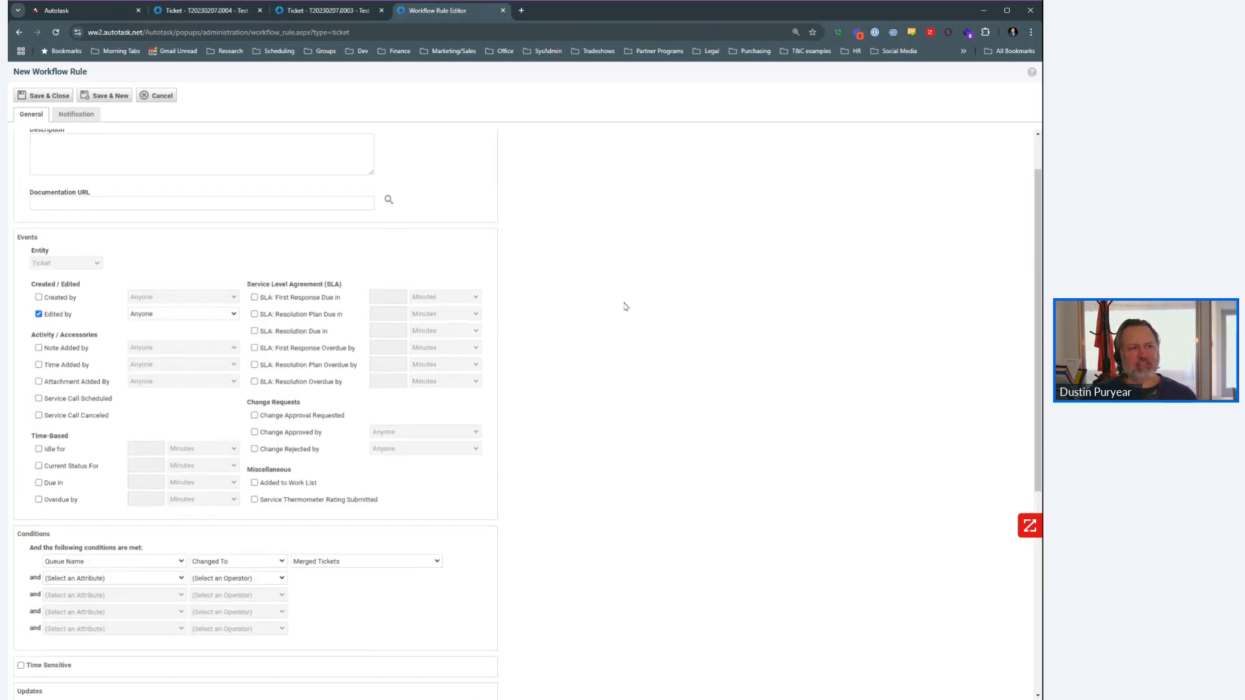
pyautogui.scroll(1, 626, 307)
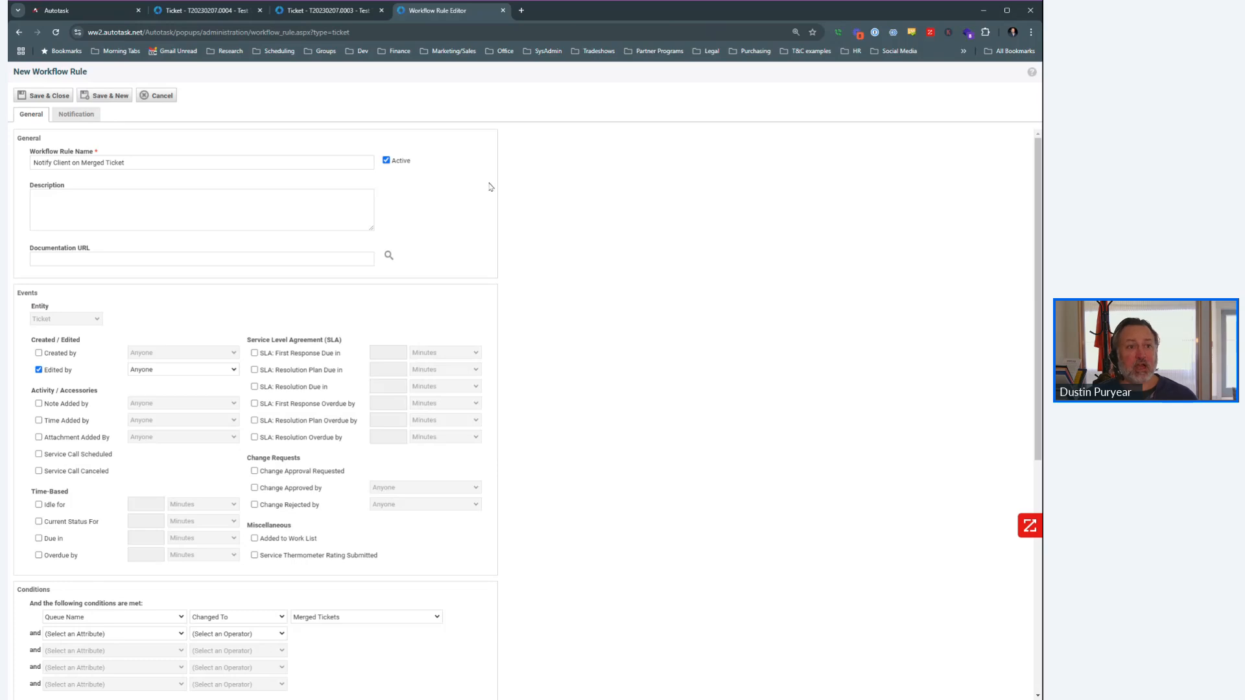
pyautogui.click(504, 10)
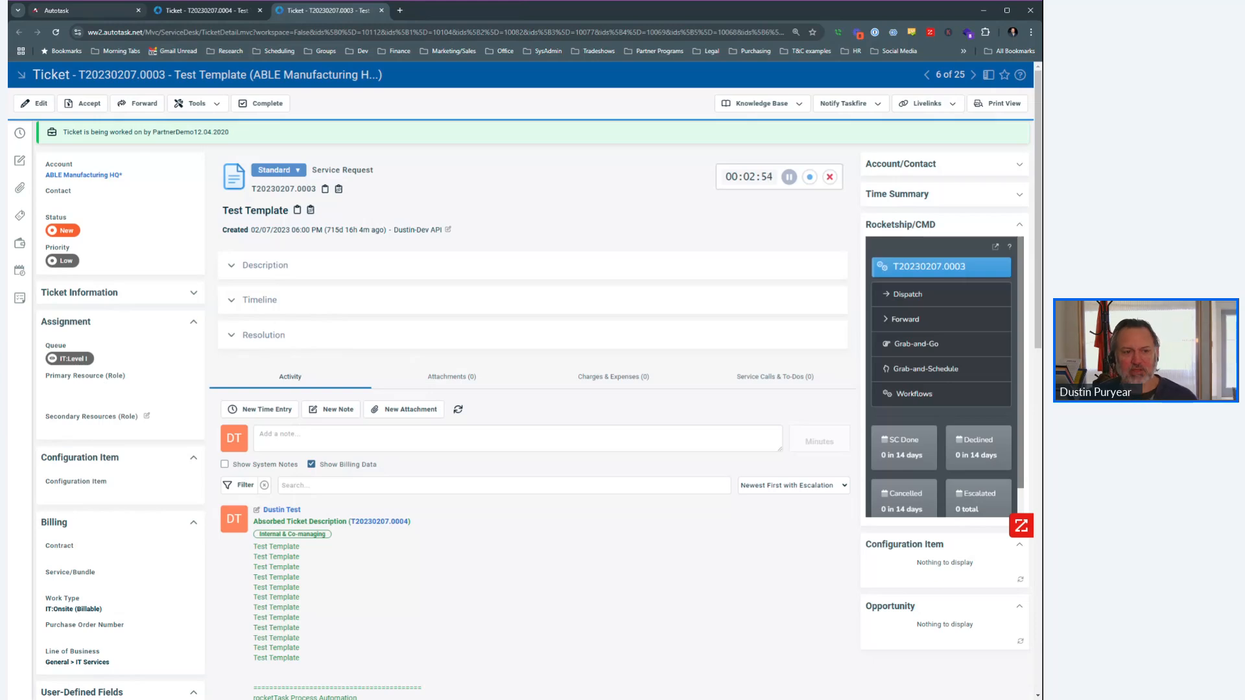
# Start another Service Desk workflow rule and name it "Warn client they emailed a merged ticket"
pyautogui.click(97, 10)
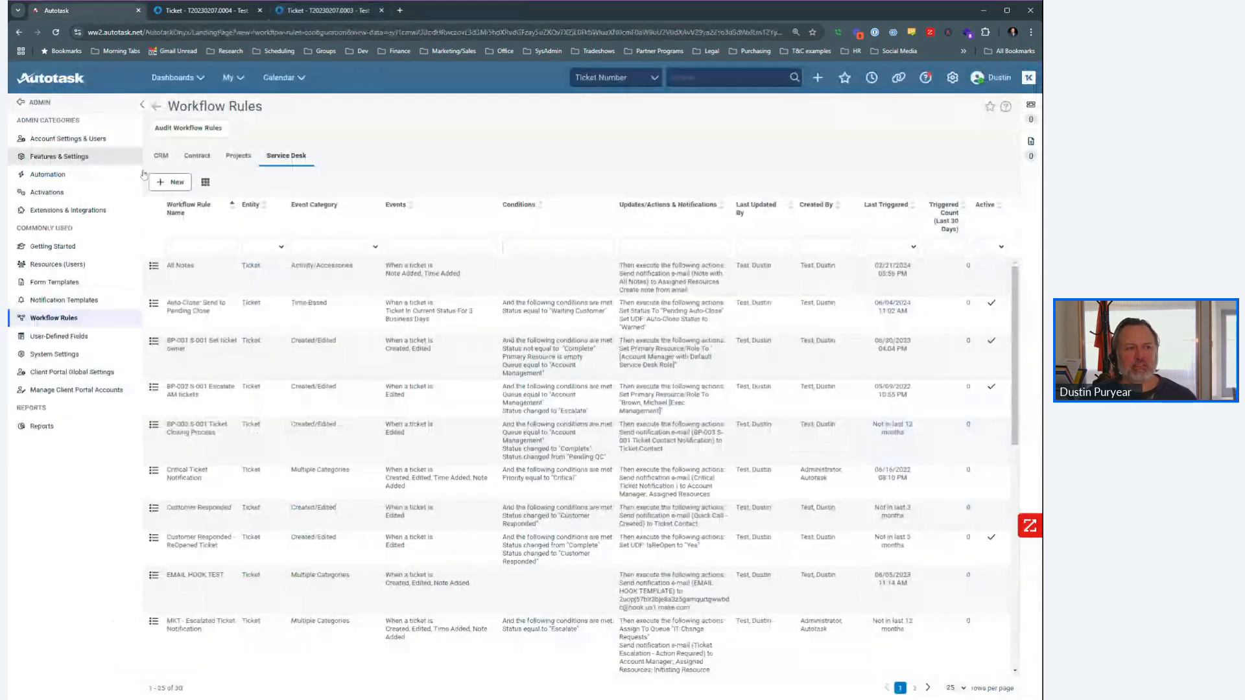
pyautogui.click(170, 183)
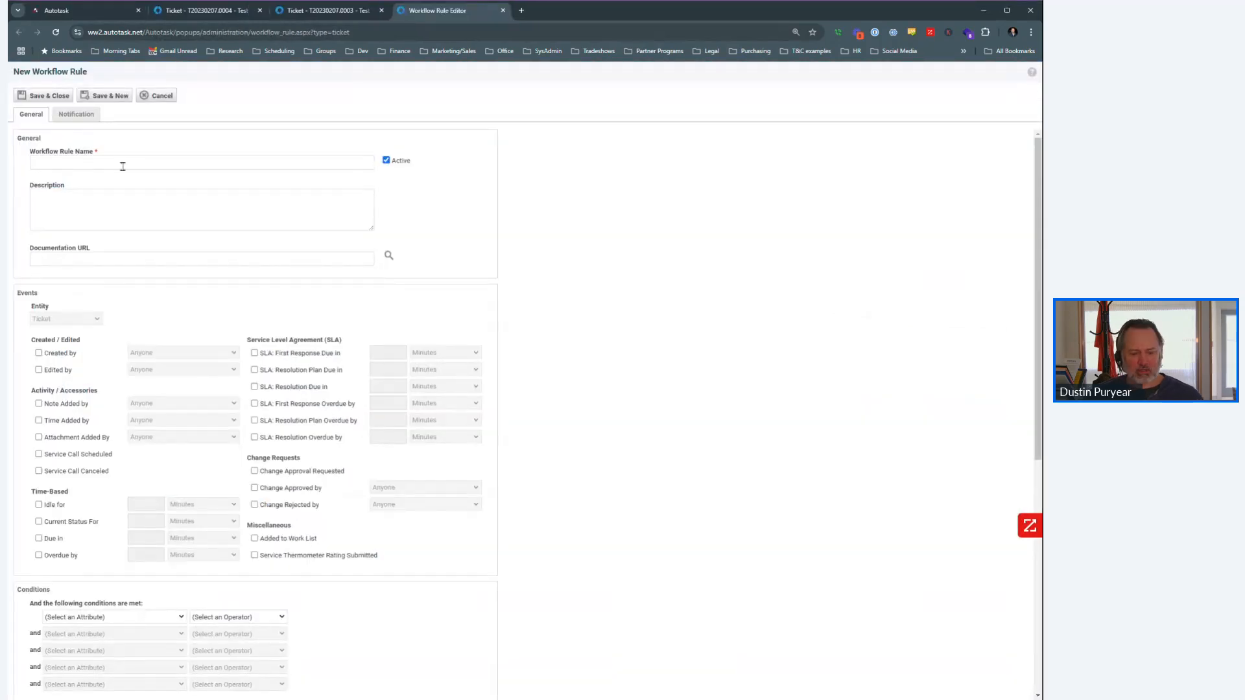
pyautogui.click(140, 162)
pyautogui.write('Warn client')
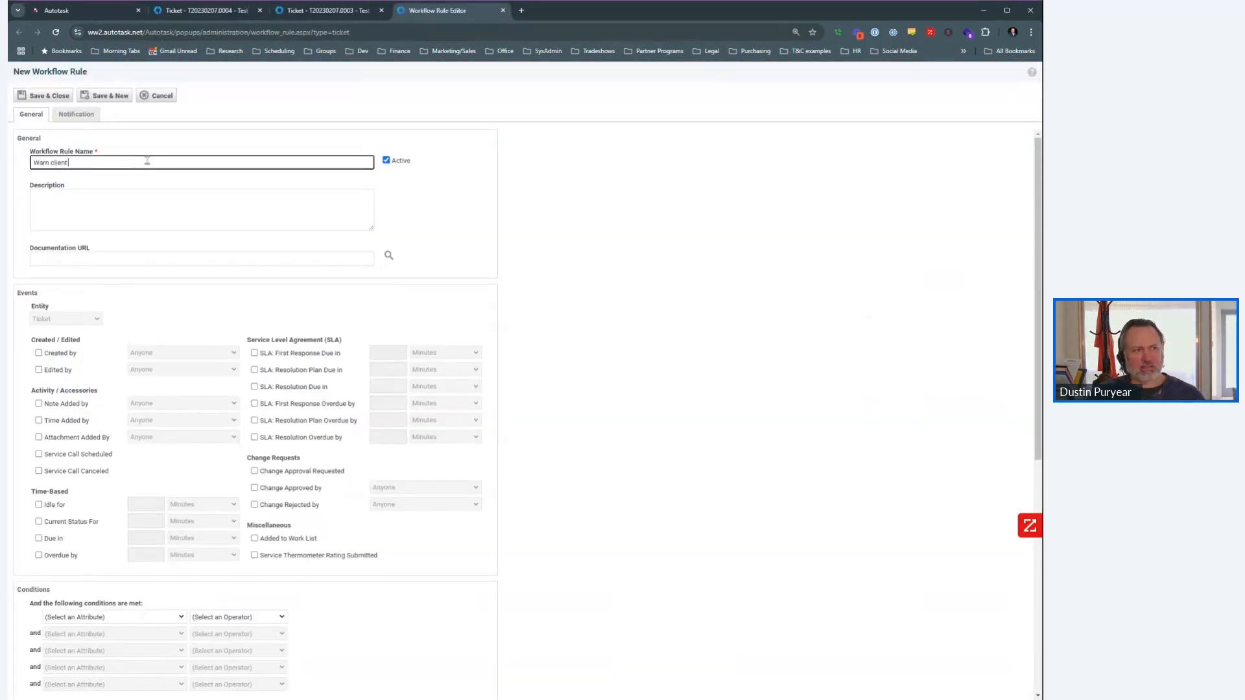
pyautogui.write(' they emailed a')
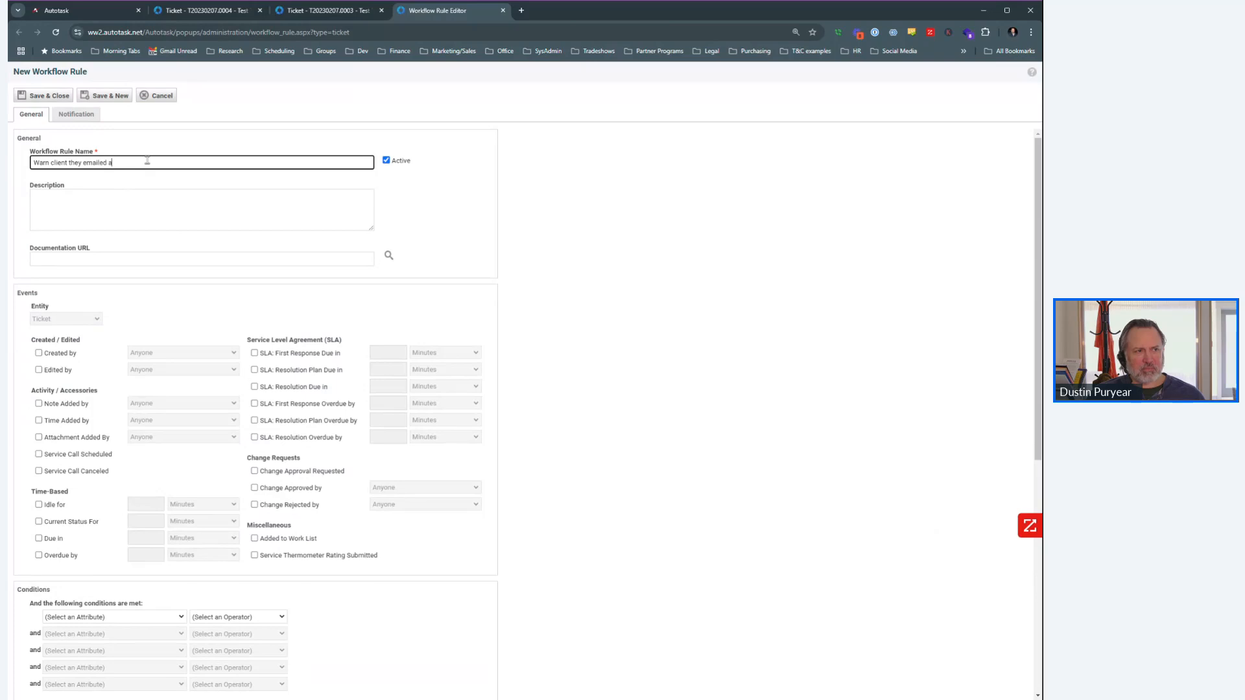
pyautogui.write(' merged ticket')
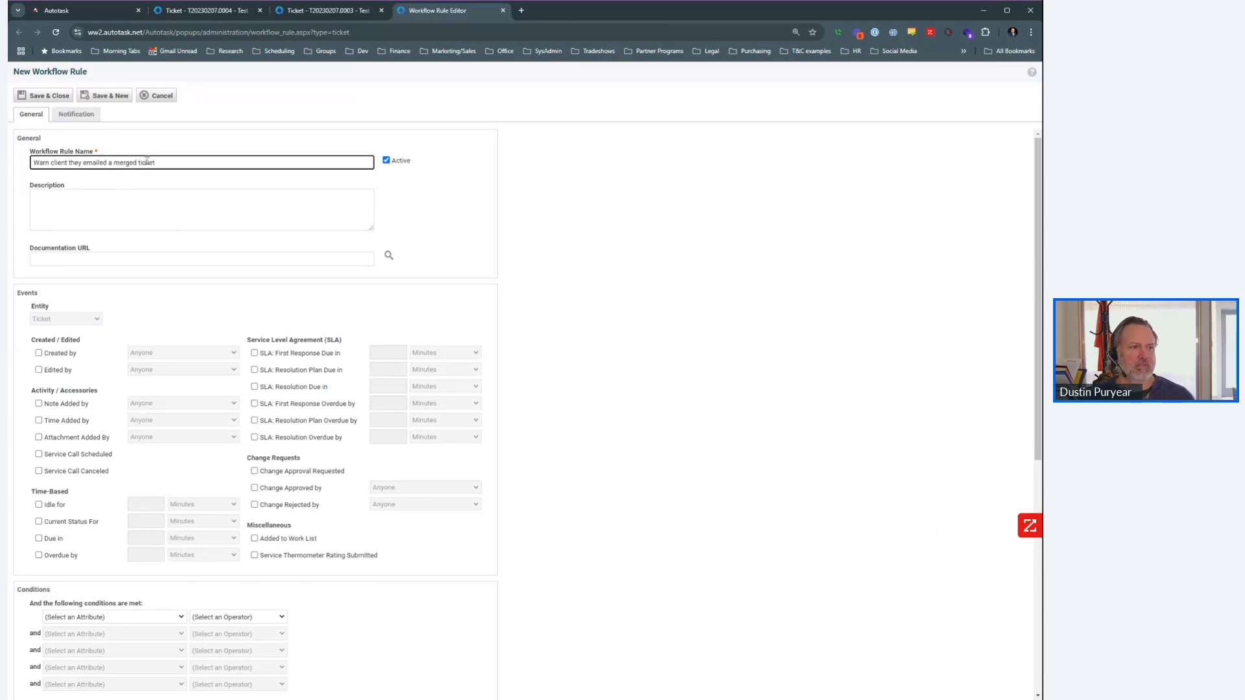
# Trigger the rule on edits by anyone when Status is Changed To Customer Responded and Queue Name is Equal to Merged Tickets
pyautogui.scroll(-2, 44, 490)
pyautogui.click(39, 277)
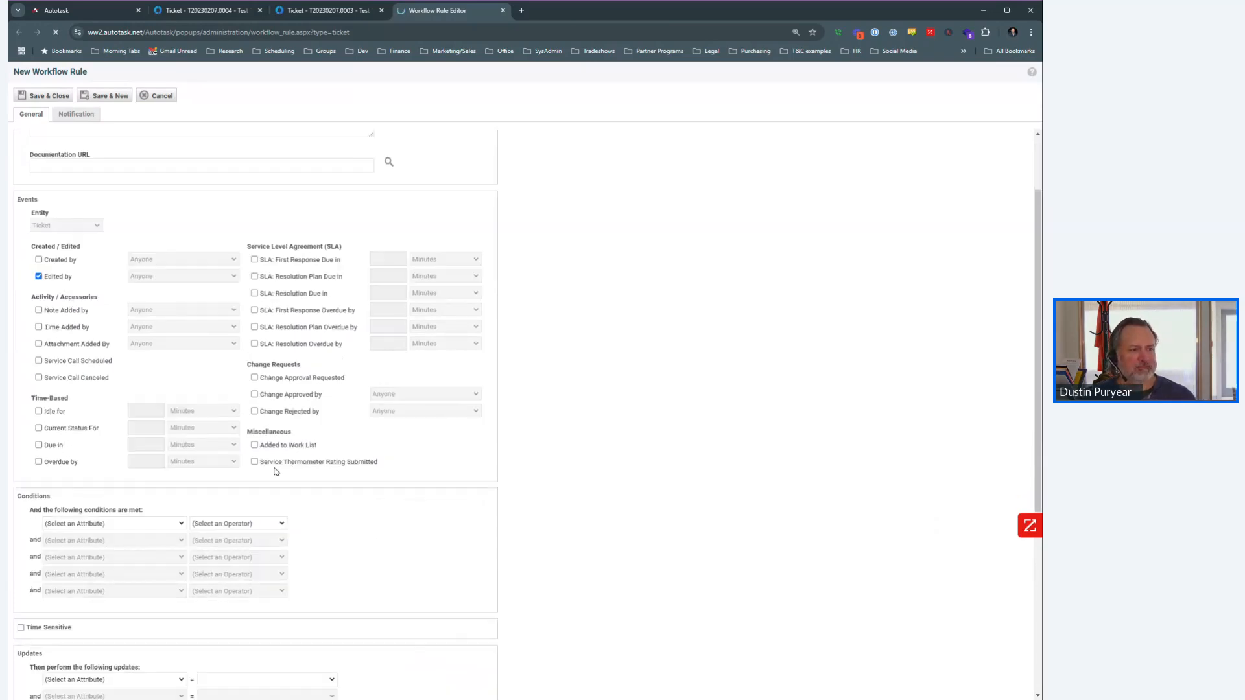
pyautogui.scroll(-2, 146, 466)
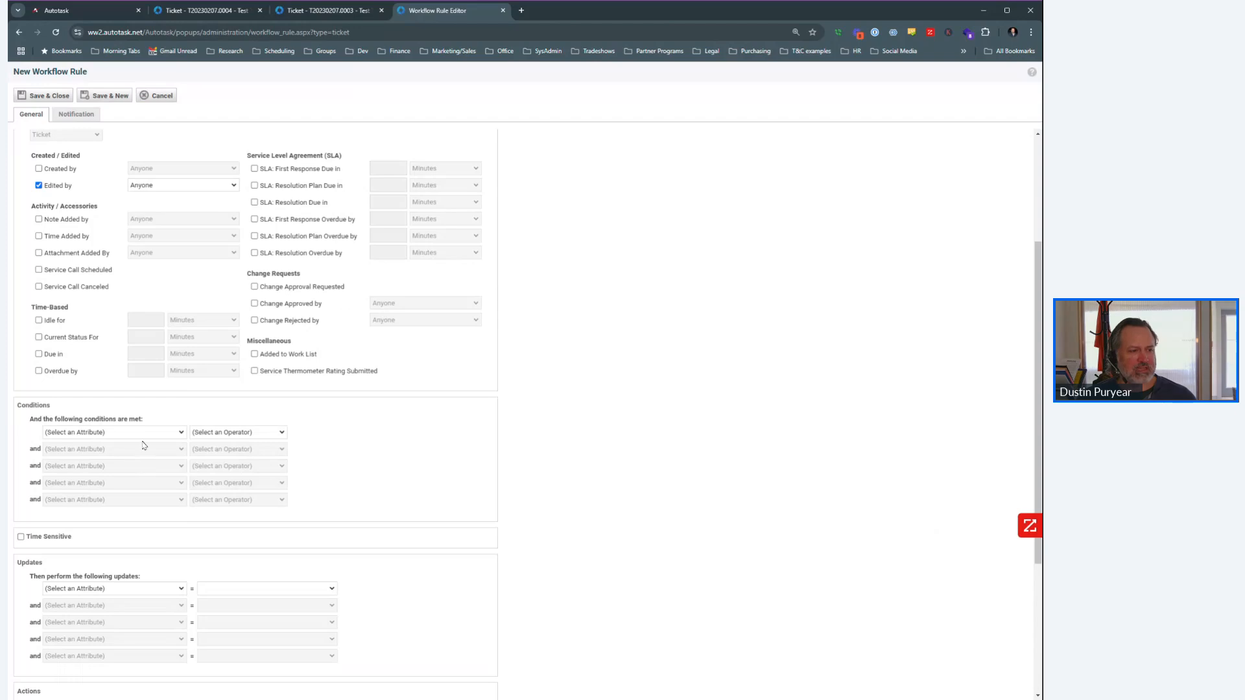
pyautogui.click(143, 438)
pyautogui.press('s')
pyautogui.press('s')
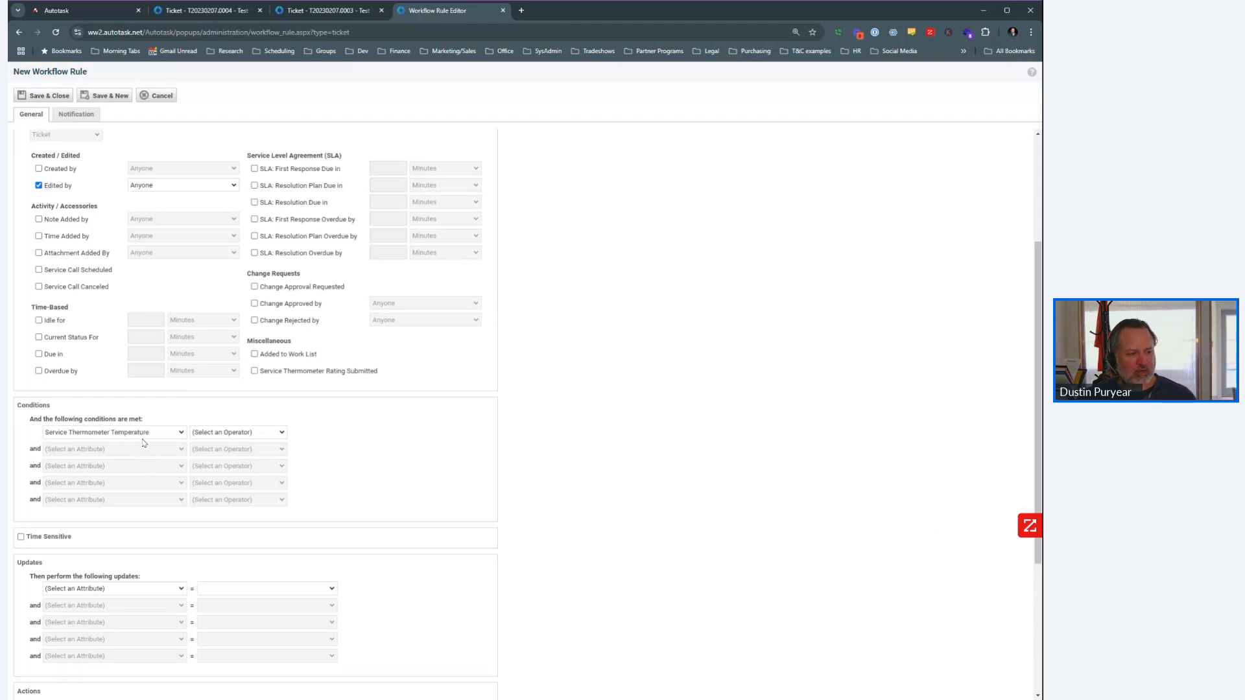
pyautogui.press('s')
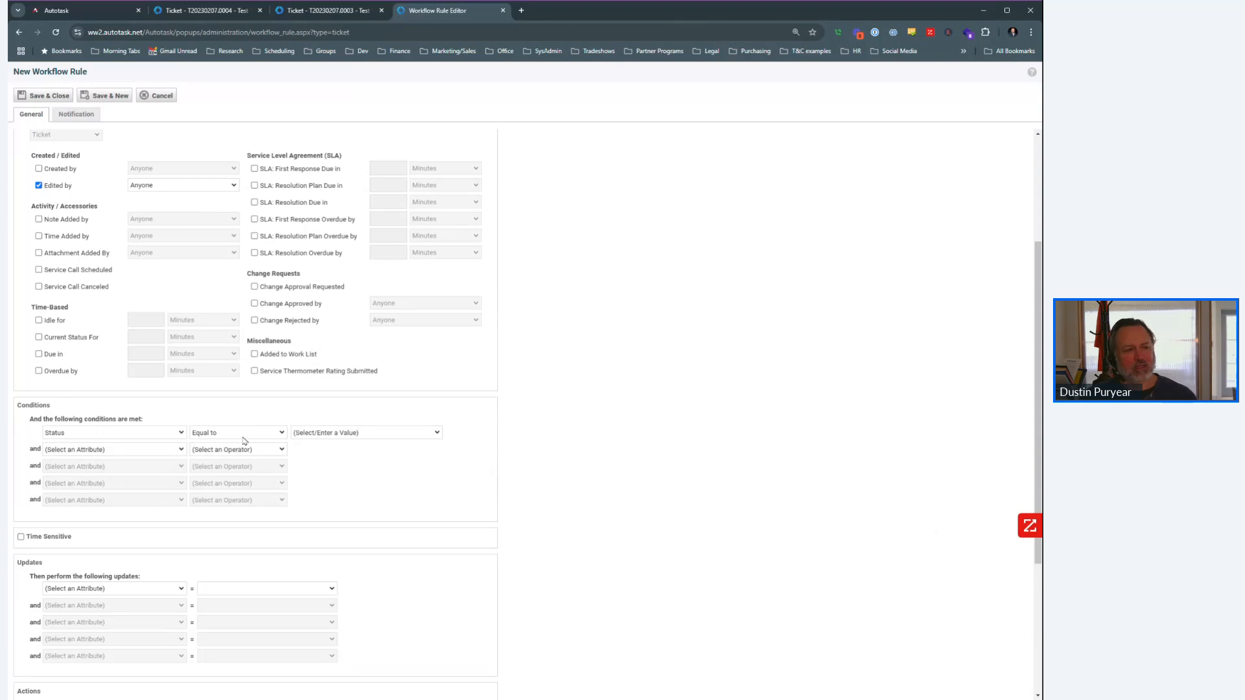
pyautogui.click(243, 436)
pyautogui.click(244, 479)
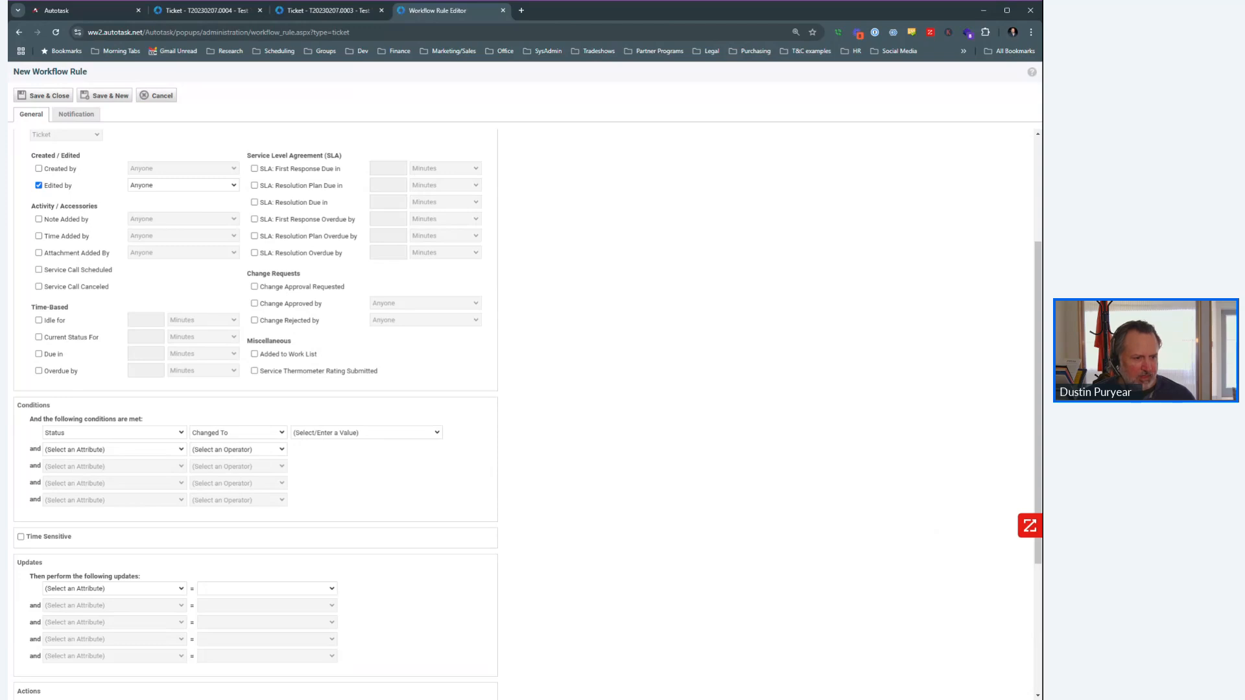
pyautogui.click(380, 395)
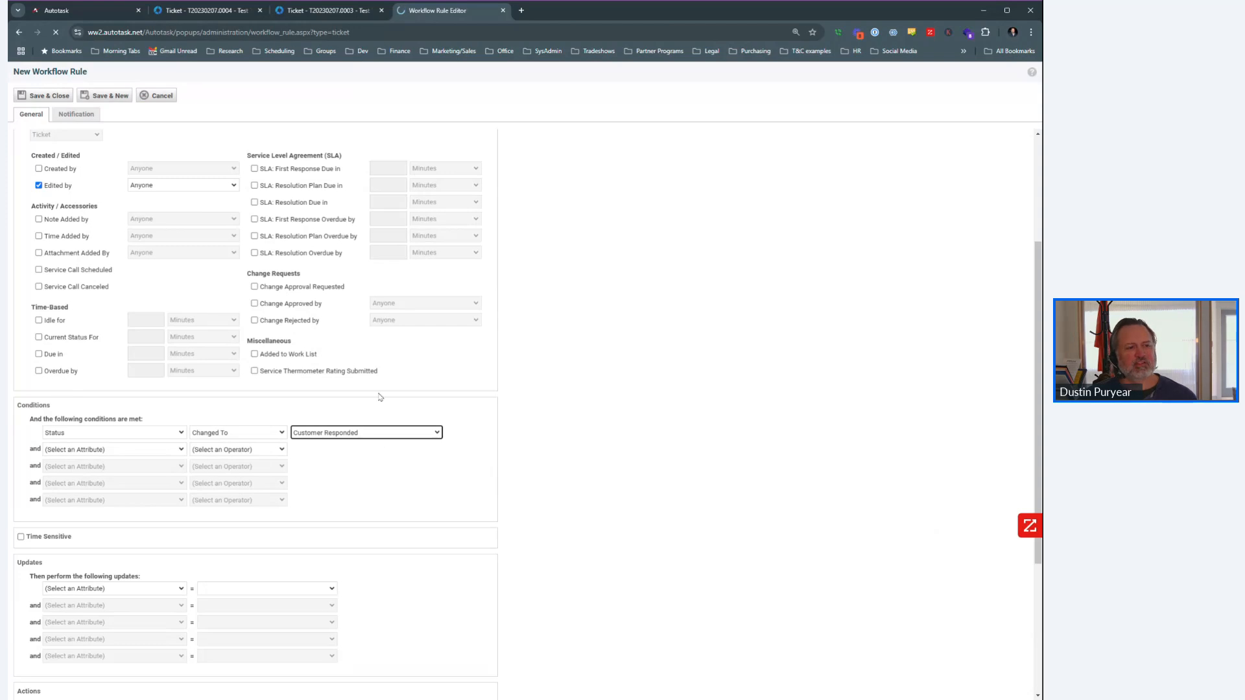
pyautogui.click(125, 450)
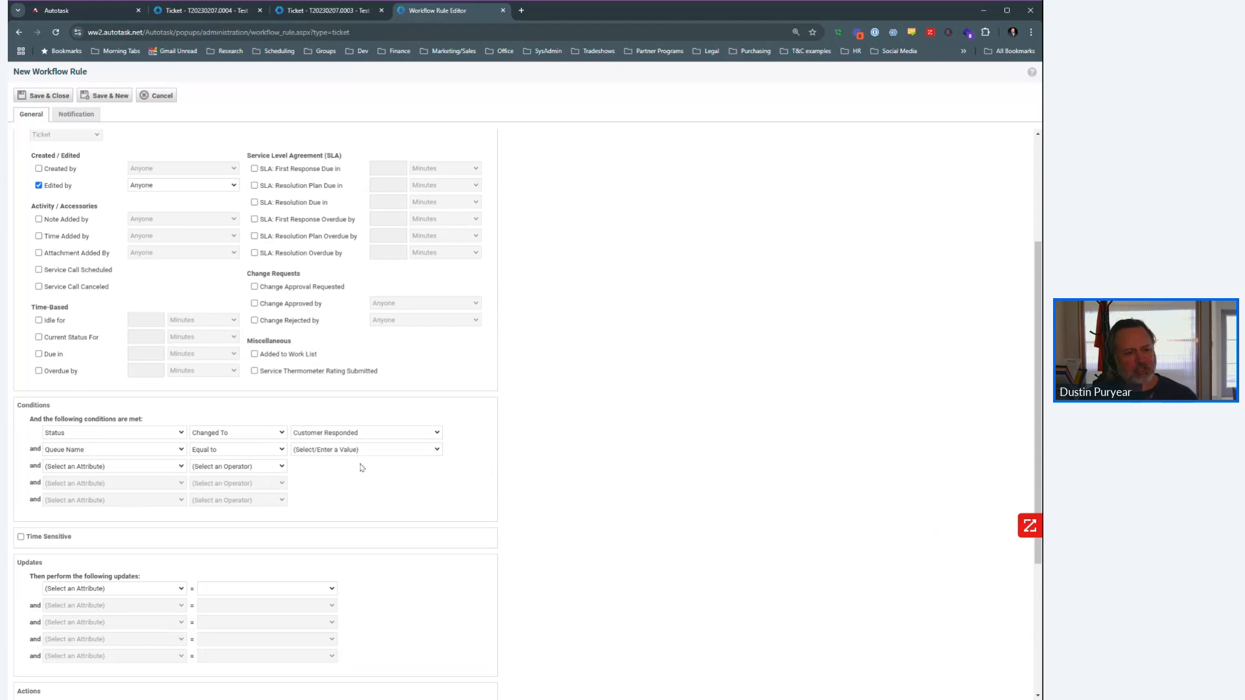
pyautogui.click(356, 555)
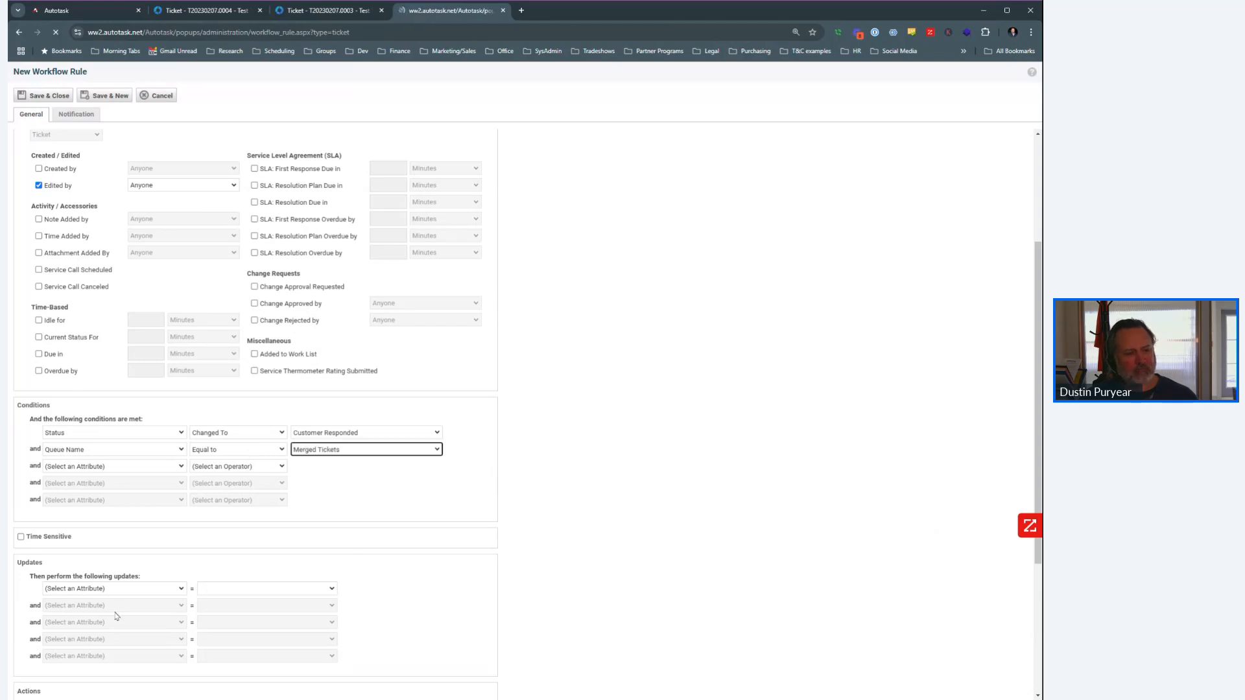
# Add an update to the workflow rule that sets the ticket's Status
pyautogui.click(121, 590)
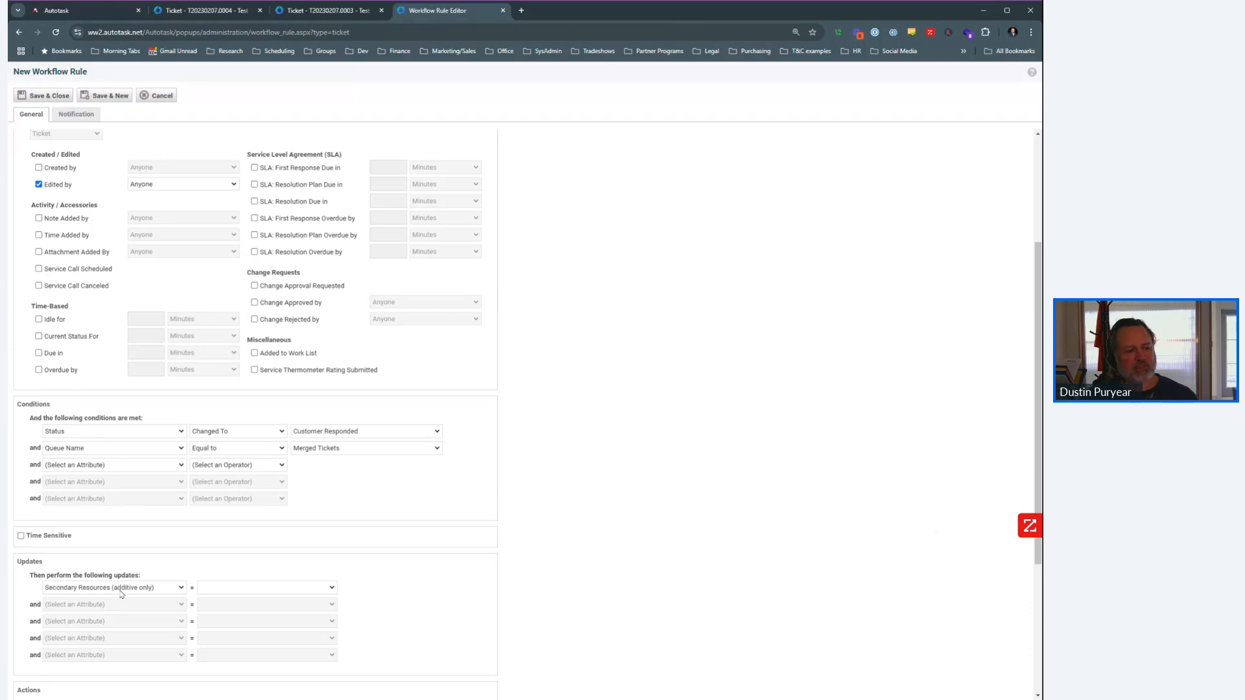
pyautogui.click(121, 591)
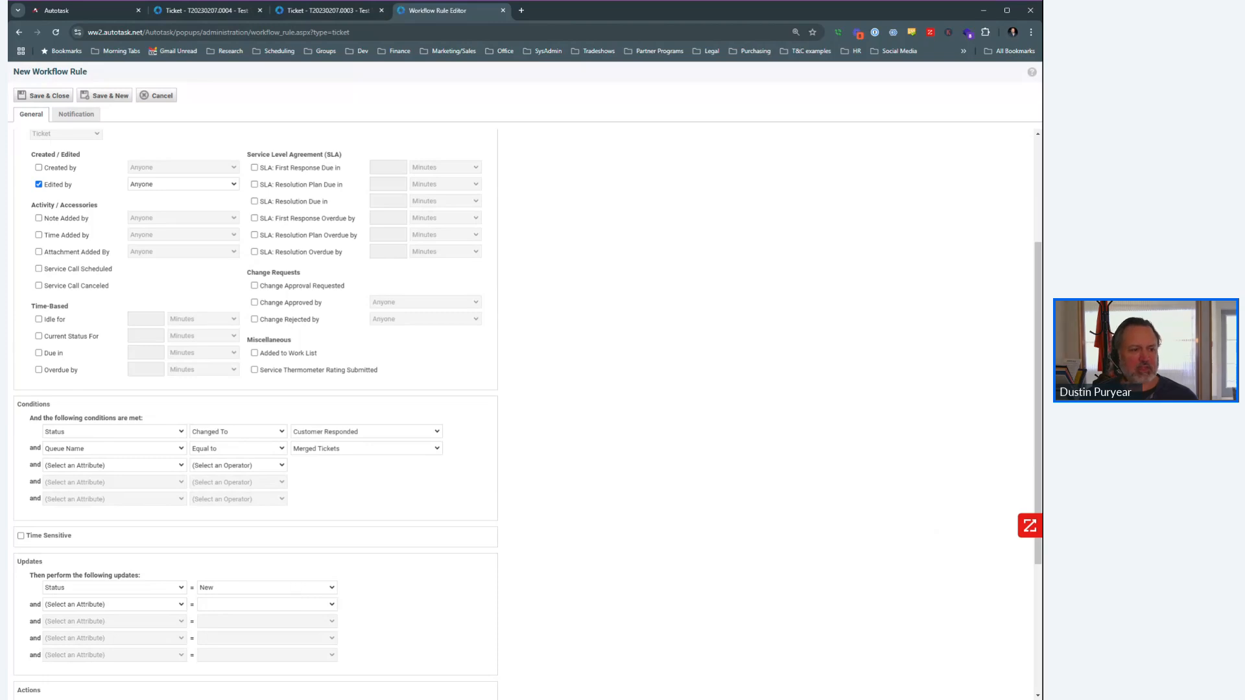
pyautogui.click(237, 610)
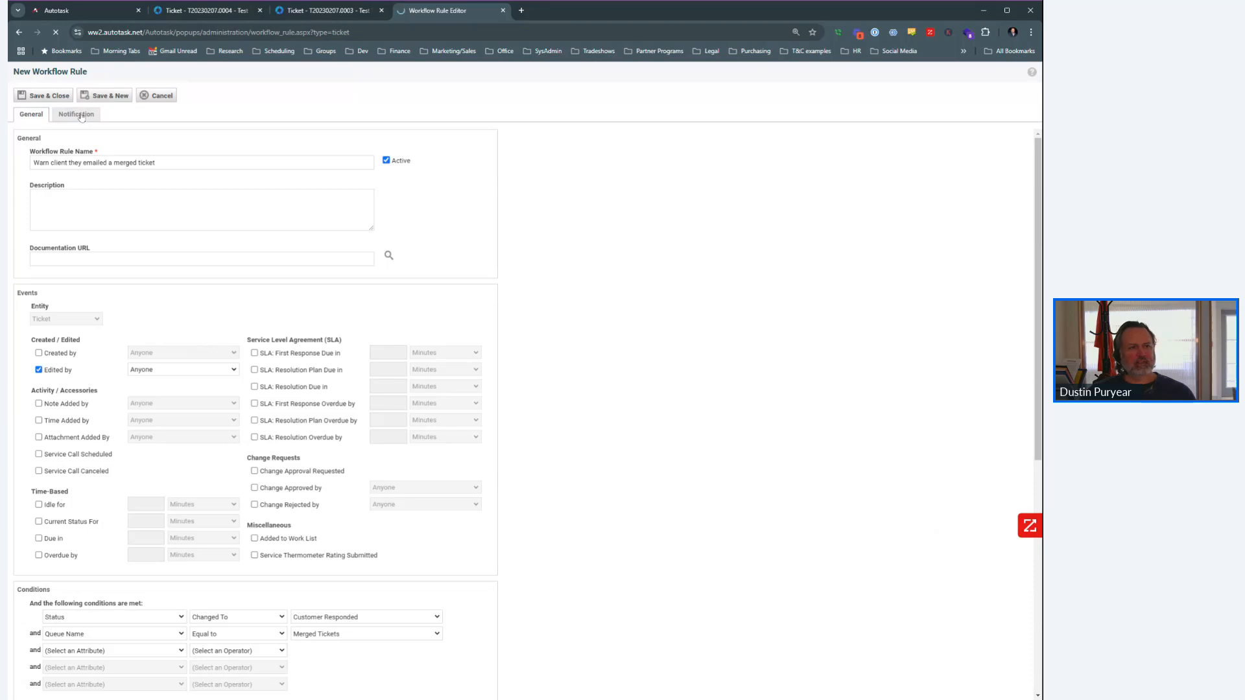
# Set the rule's notification to go to the Ticket Contact and be sent from the Support Email Address
pyautogui.click(81, 117)
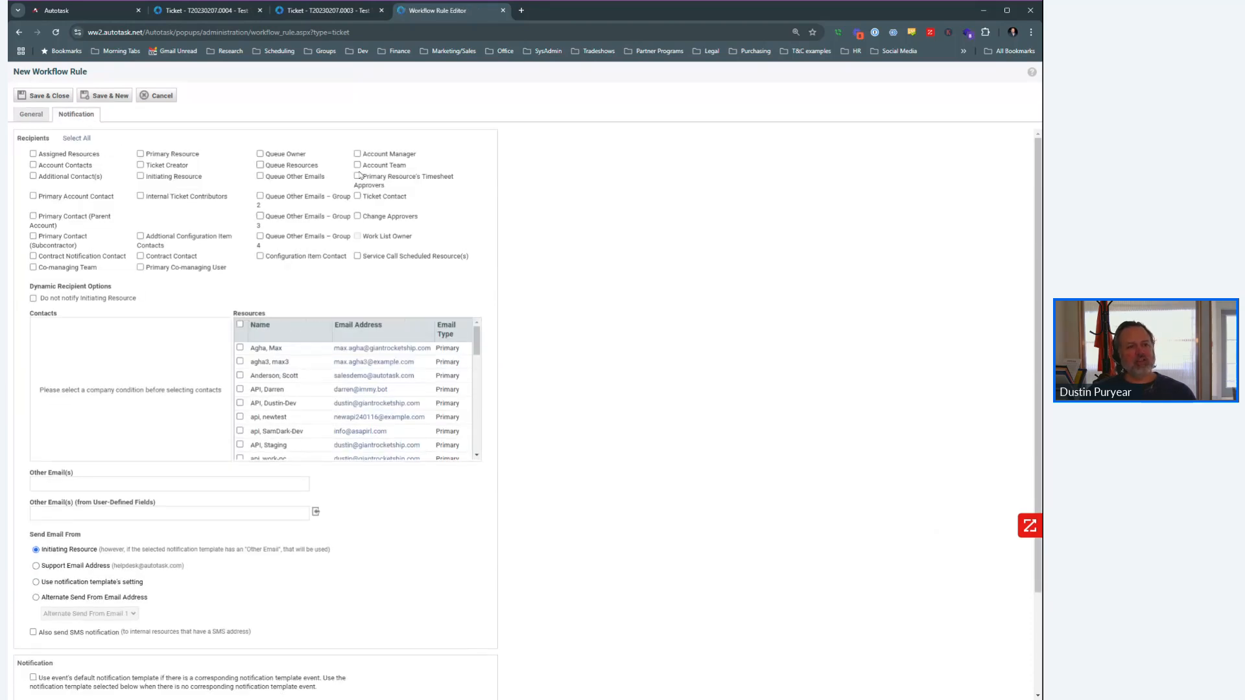
pyautogui.click(358, 196)
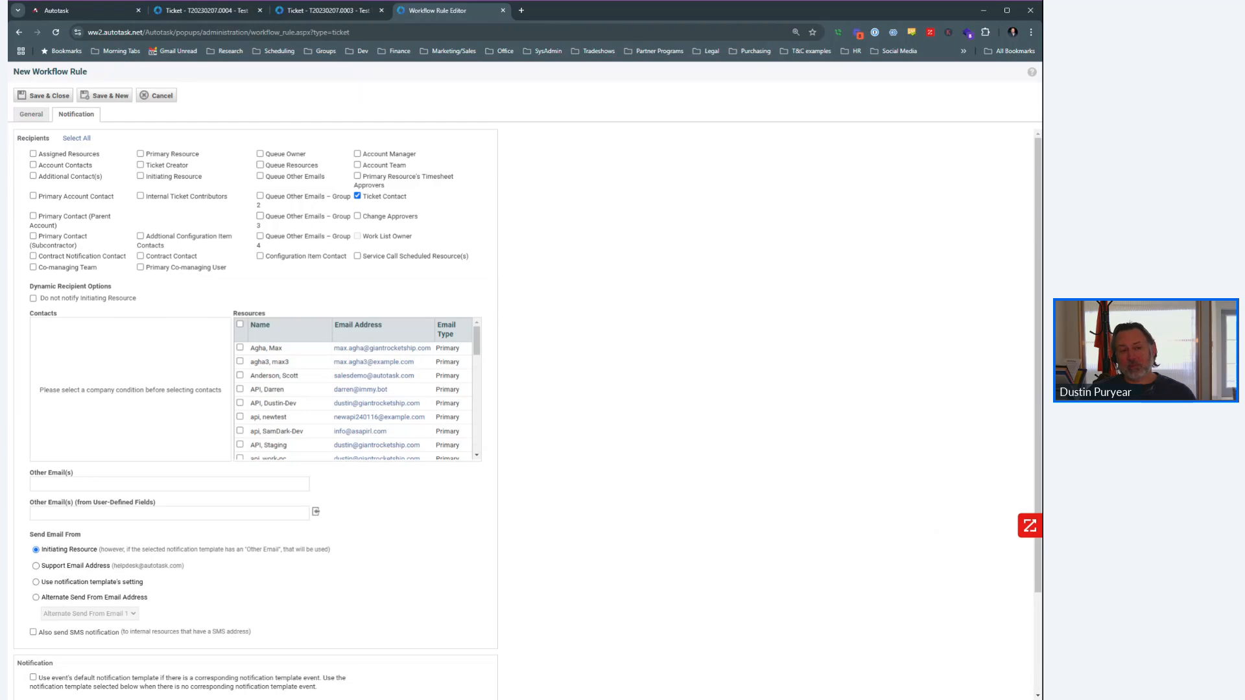
pyautogui.scroll(-2, 603, 291)
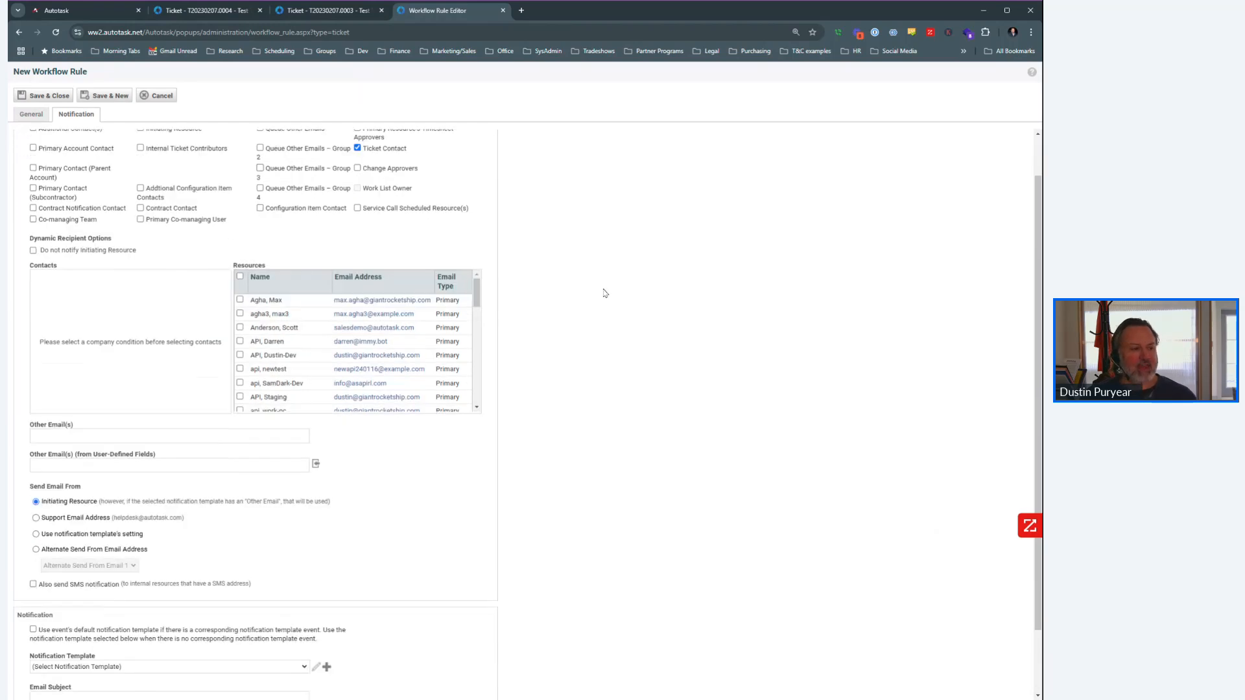
pyautogui.click(36, 452)
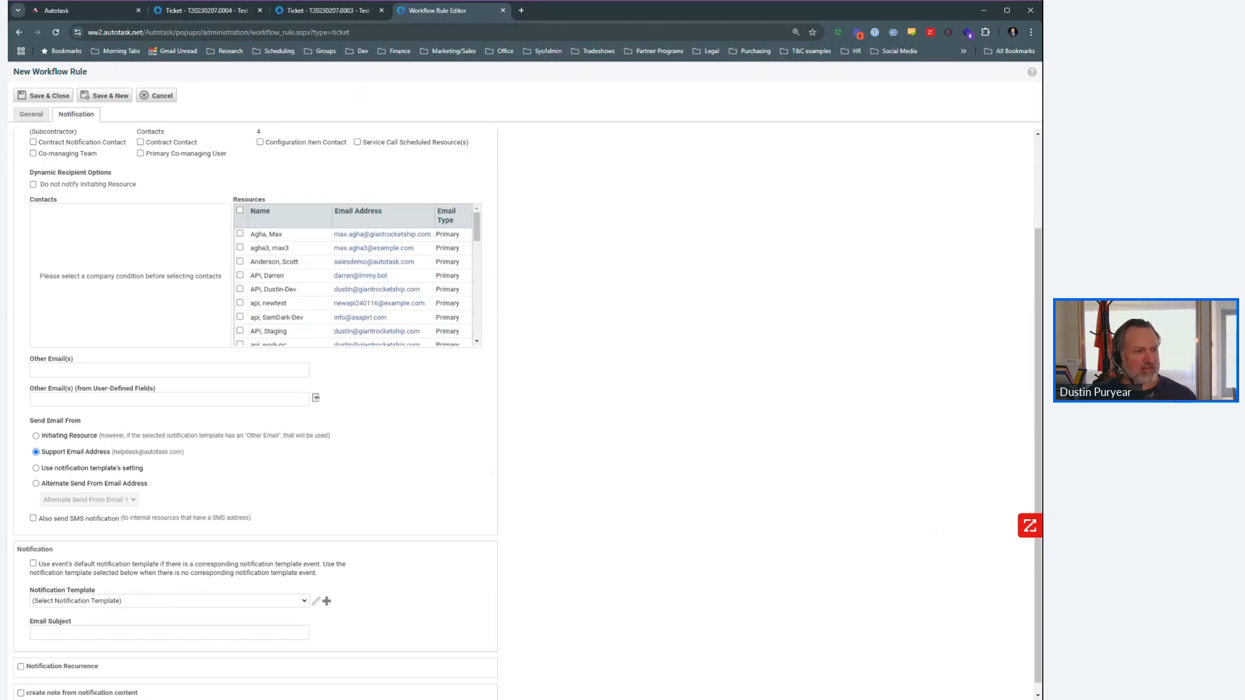
# Choose the "Incoming Email Processing - Service Desk Failure" template with subject "You emailed a merged ticket; please email the new ticket - [T]"
pyautogui.click(89, 342)
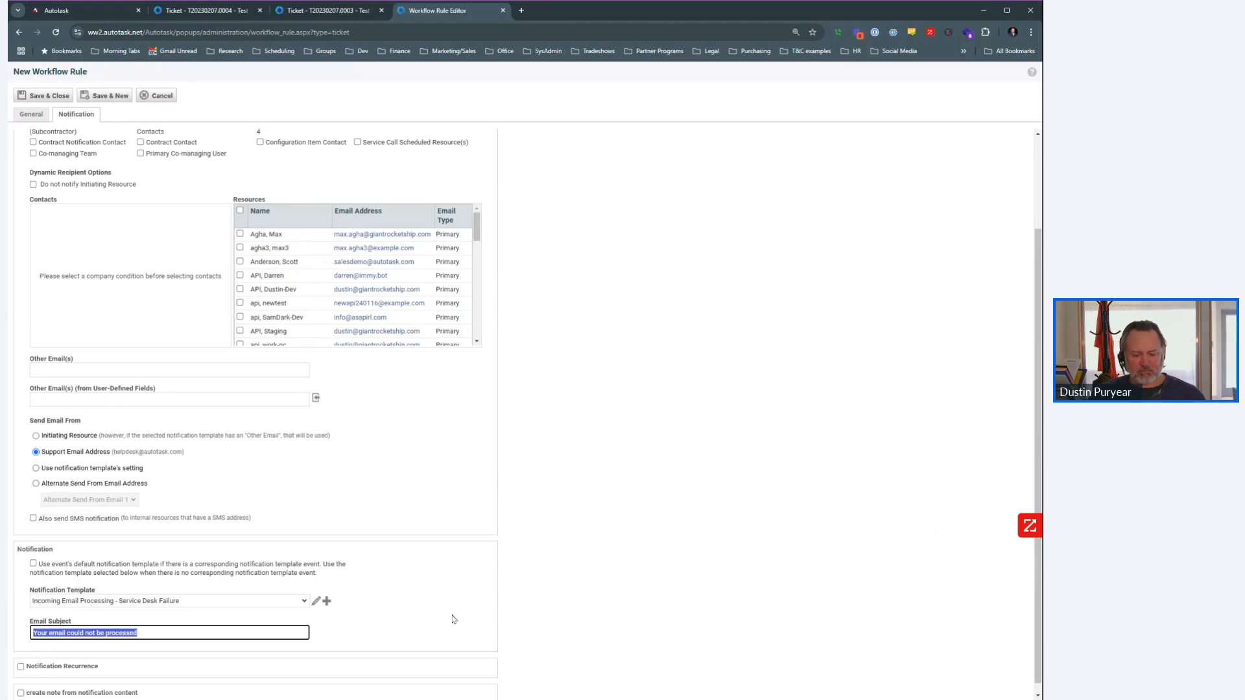
pyautogui.write('You emailed a')
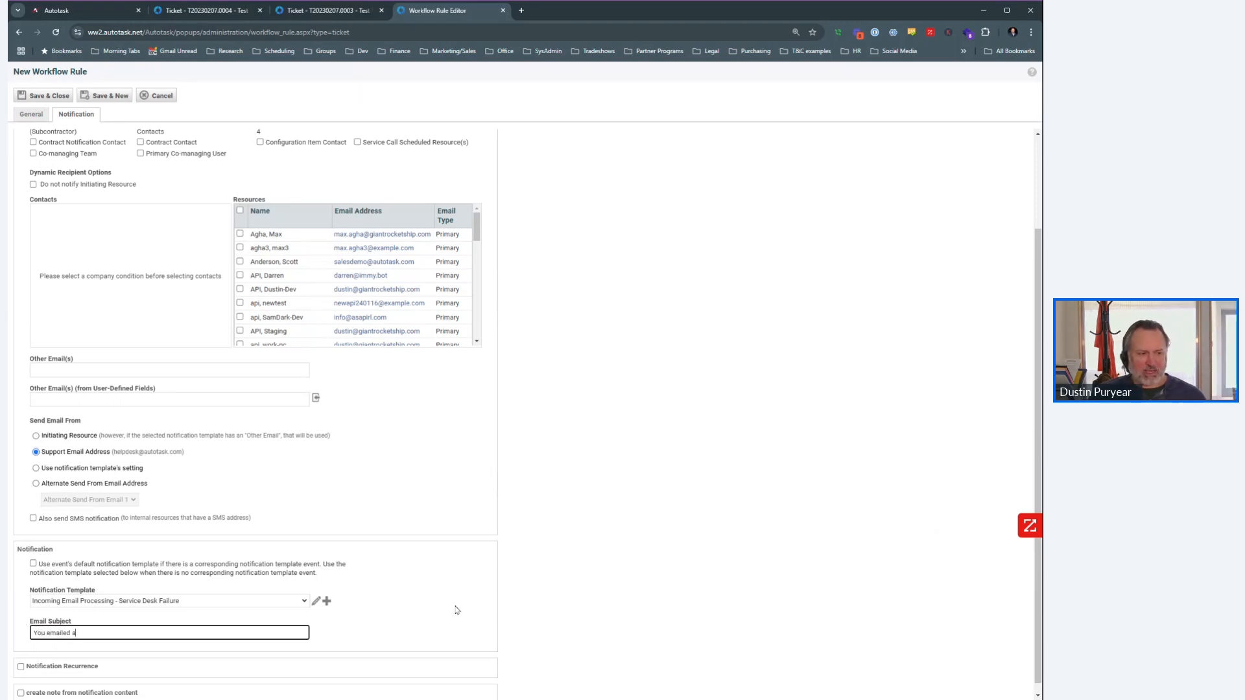
pyautogui.write(' merged ticket')
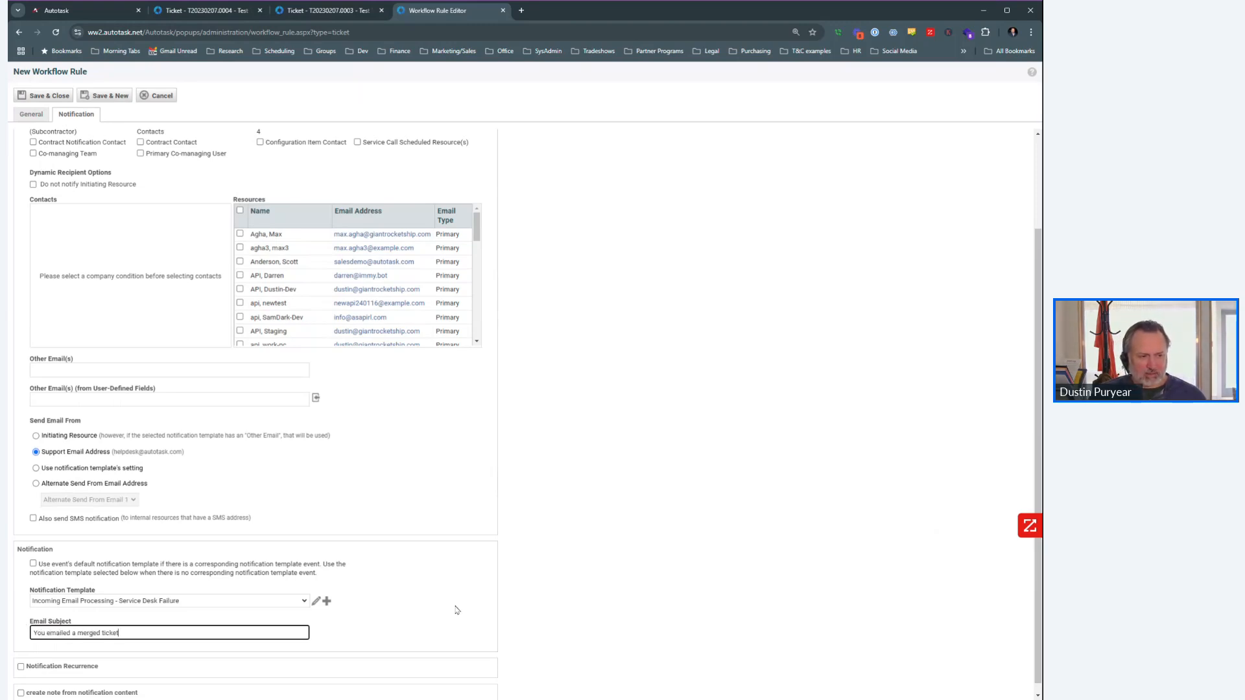
pyautogui.write('; please email the')
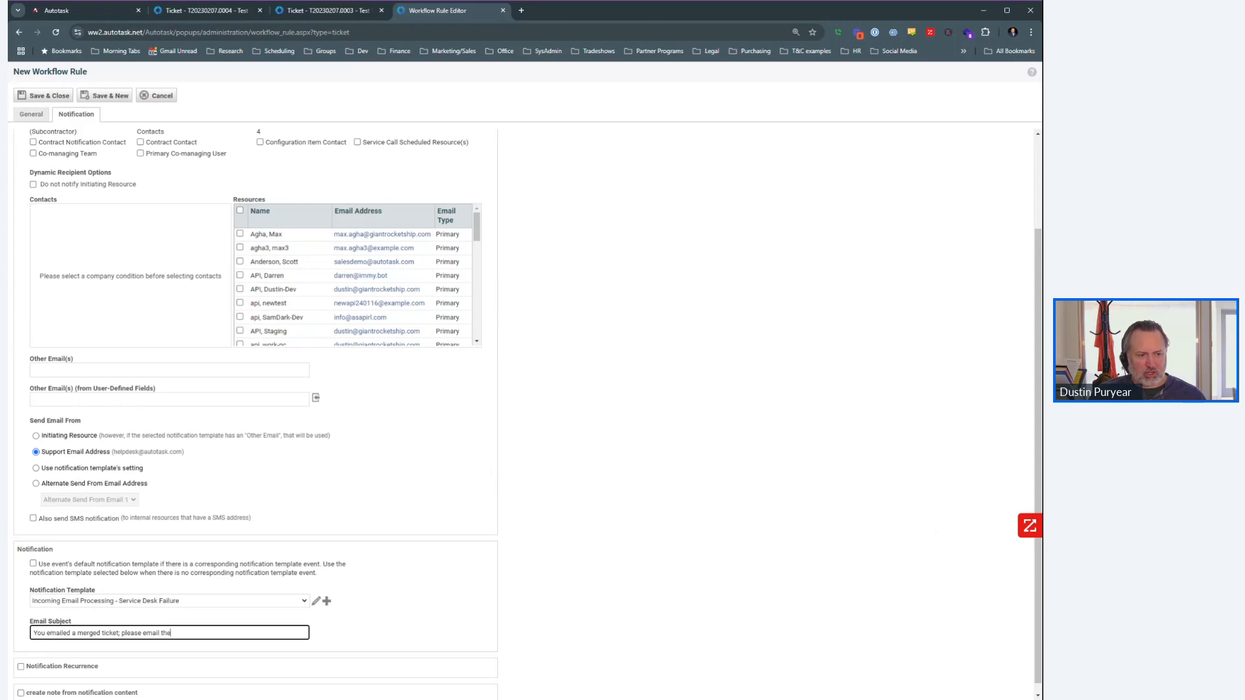
pyautogui.write(' new ticket ')
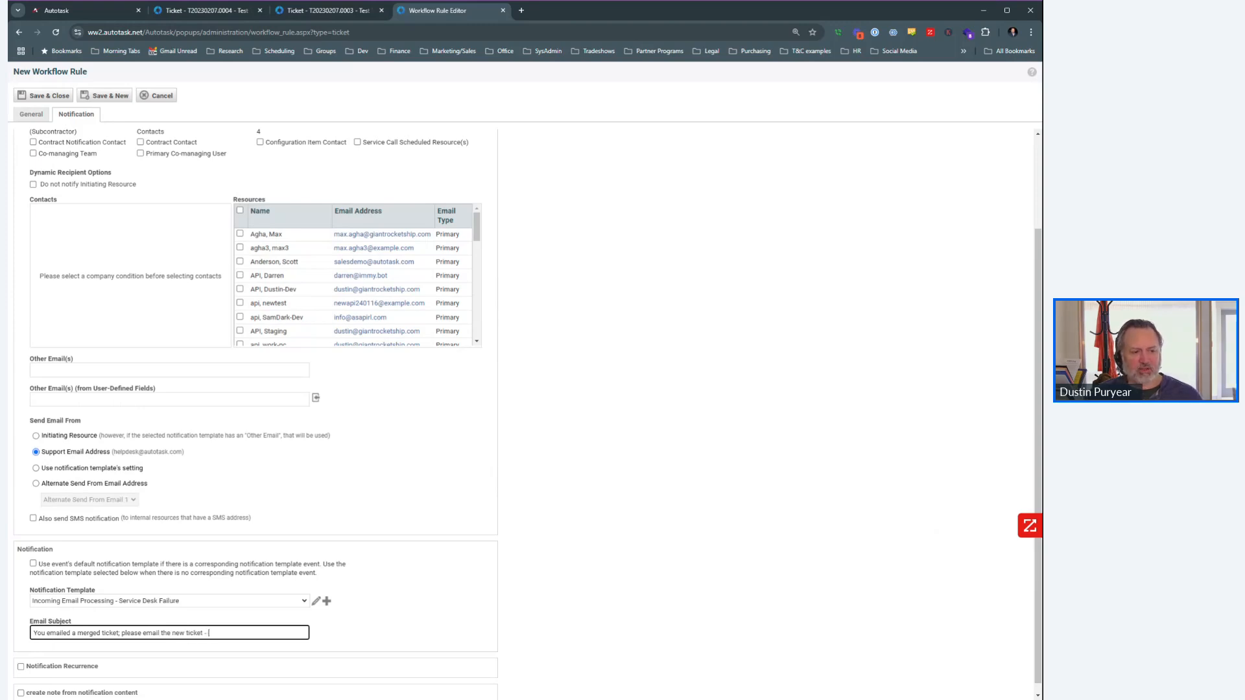
pyautogui.write('- [T]')
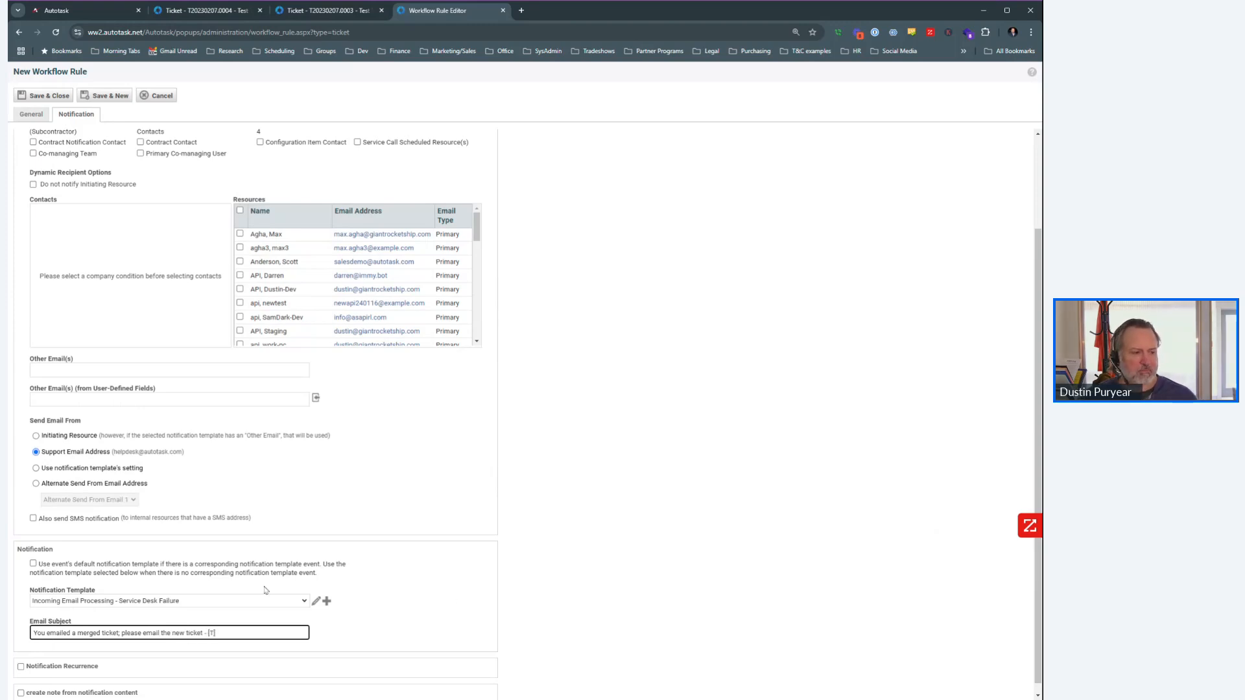
pyautogui.click(219, 610)
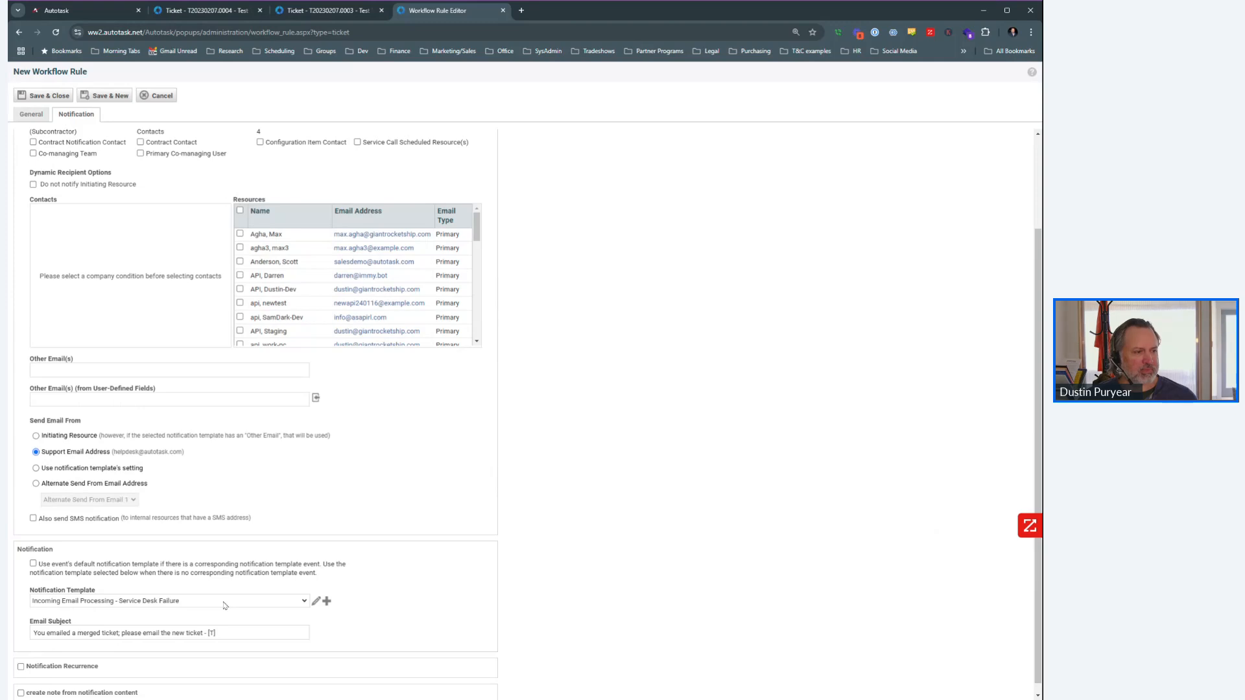
# Use the Critical Ticket Notification template and start its subject with "This is a Closed & Merged Ticket, Email Correct Ticket - Was:" before the ticket variables
pyautogui.click(171, 602)
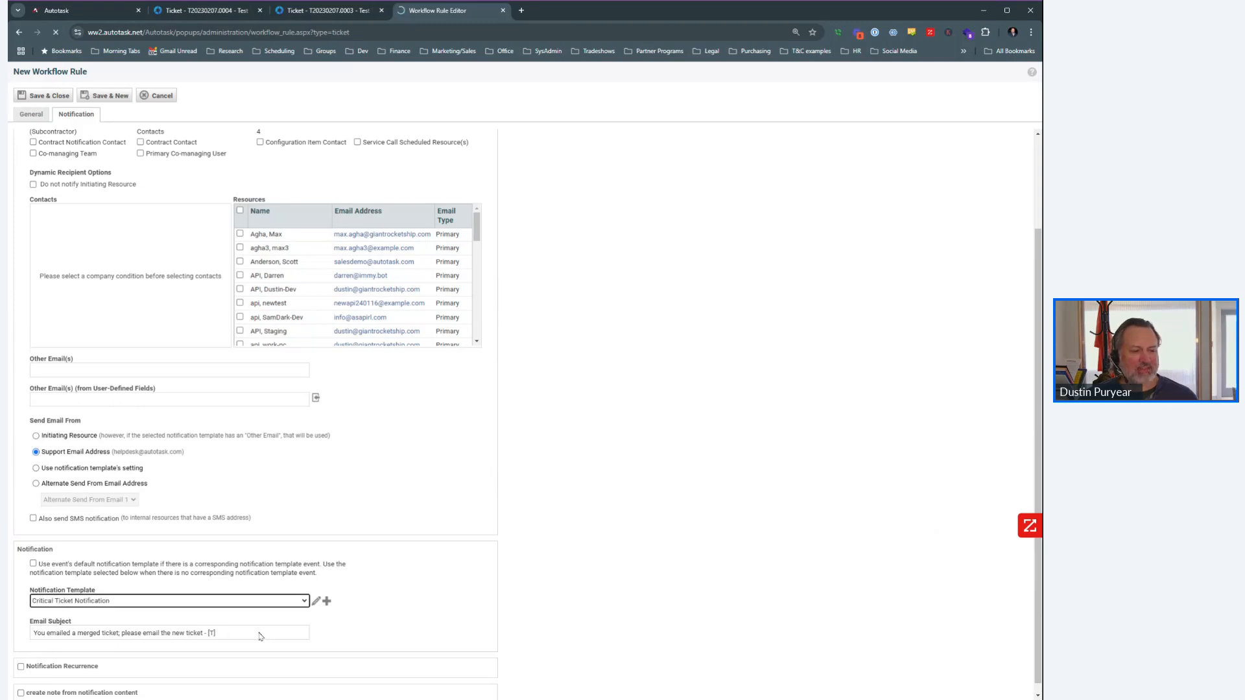
pyautogui.moveTo(193, 633); pyautogui.dragTo(33, 633)
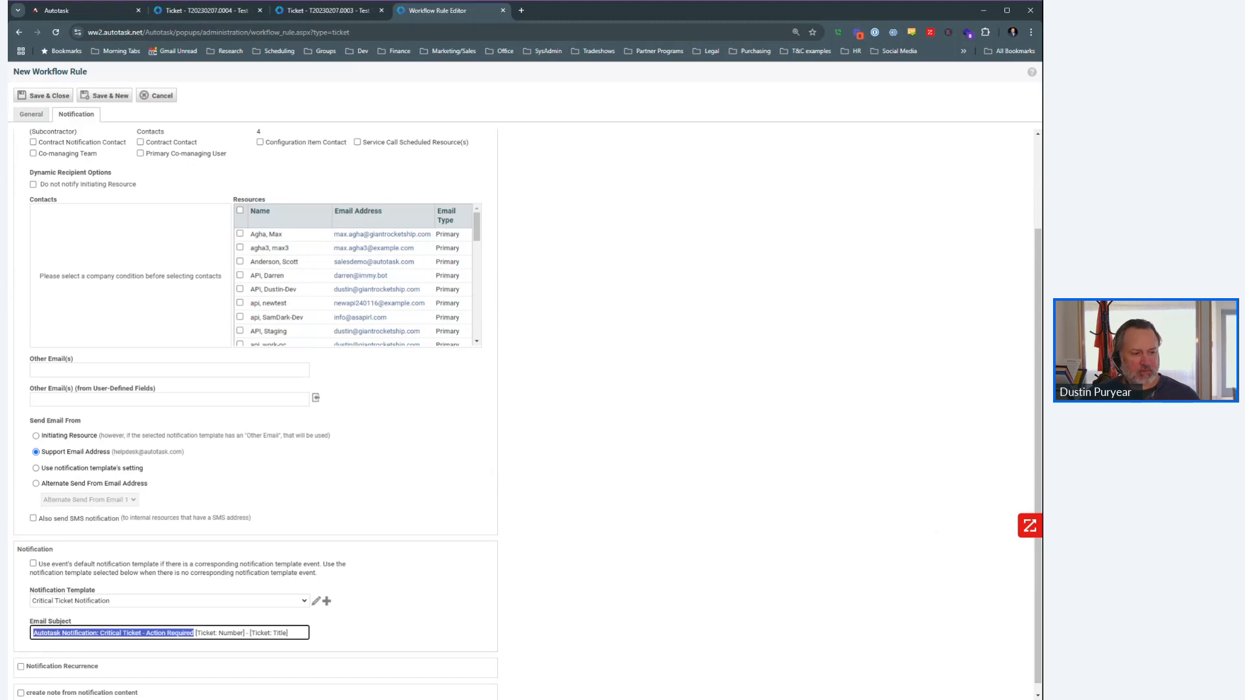
pyautogui.write('This is ')
pyautogui.write('a Closed & Me')
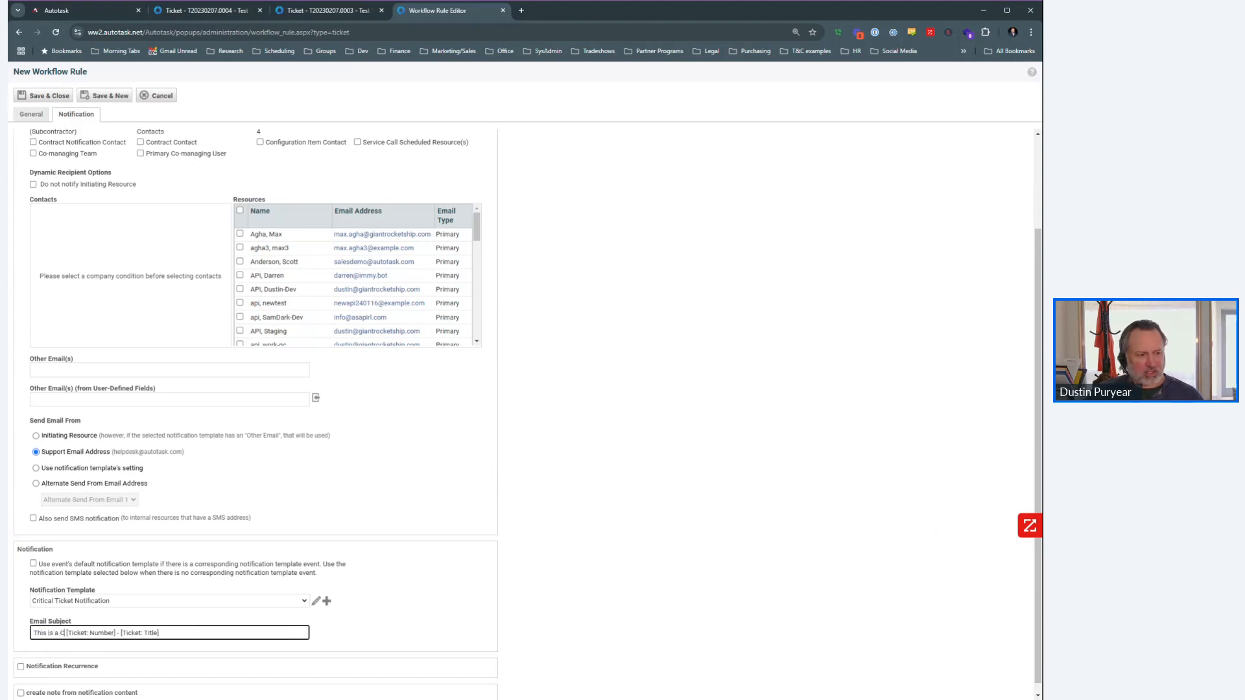
pyautogui.write('rged Ticket, ')
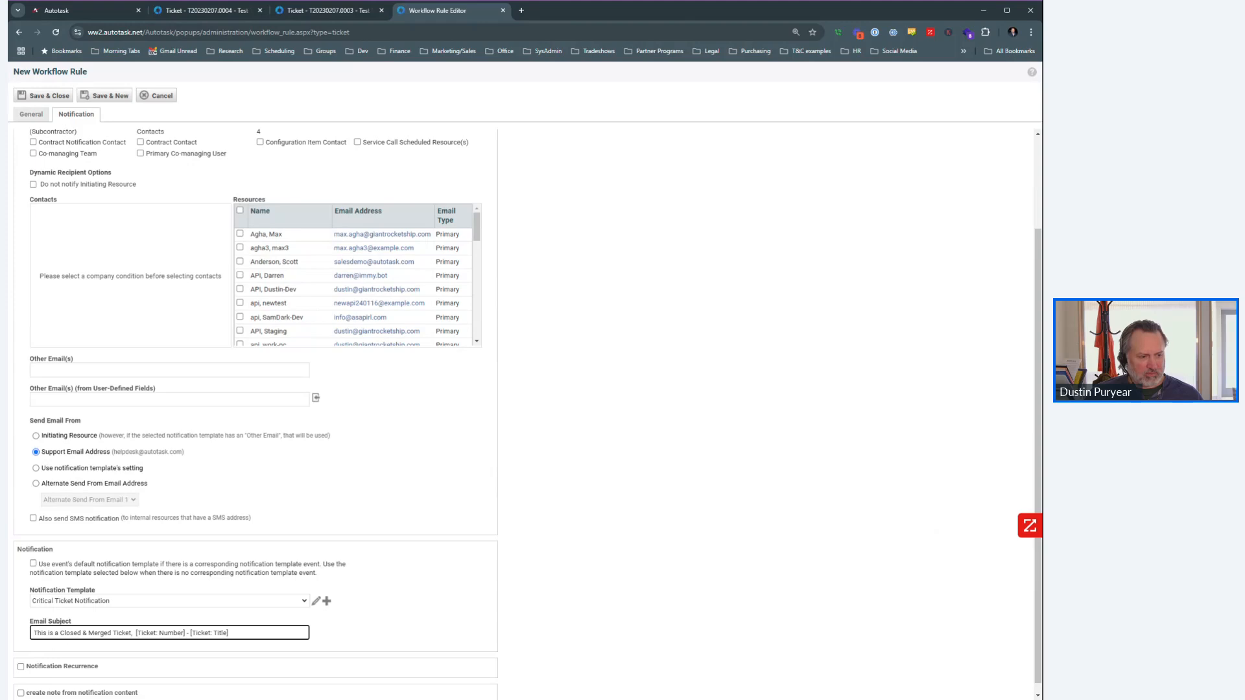
pyautogui.write('Email Correct')
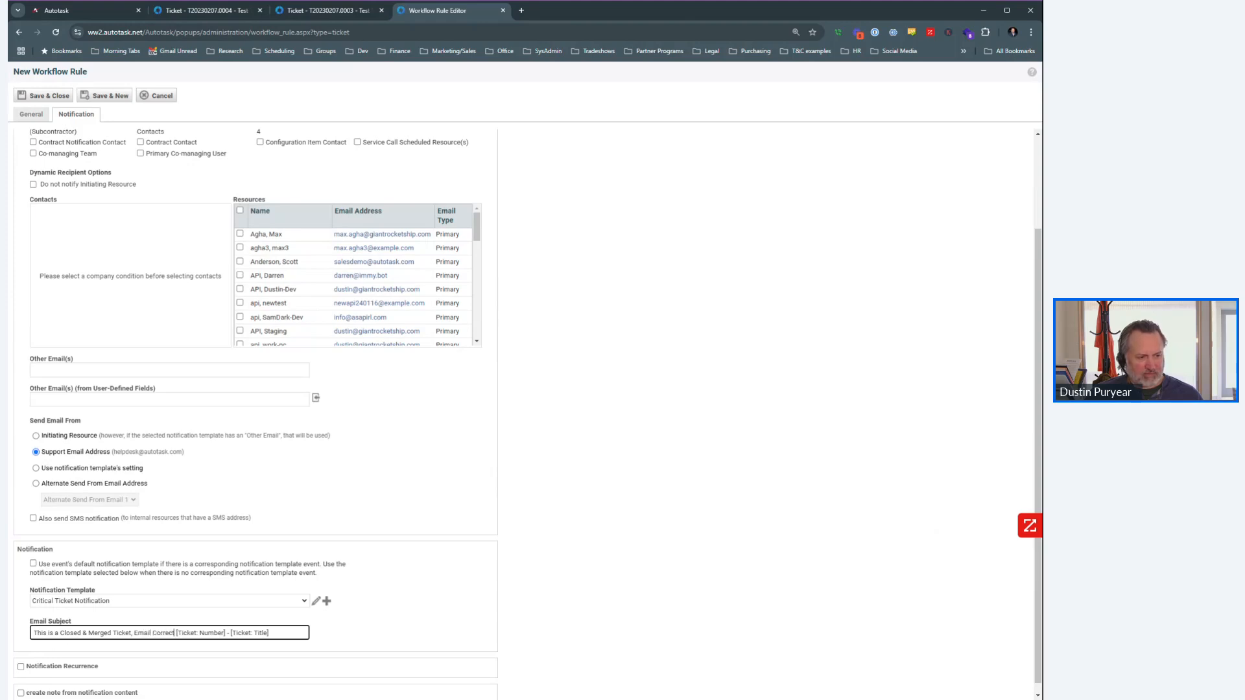
pyautogui.write(' Ticket - Was:')
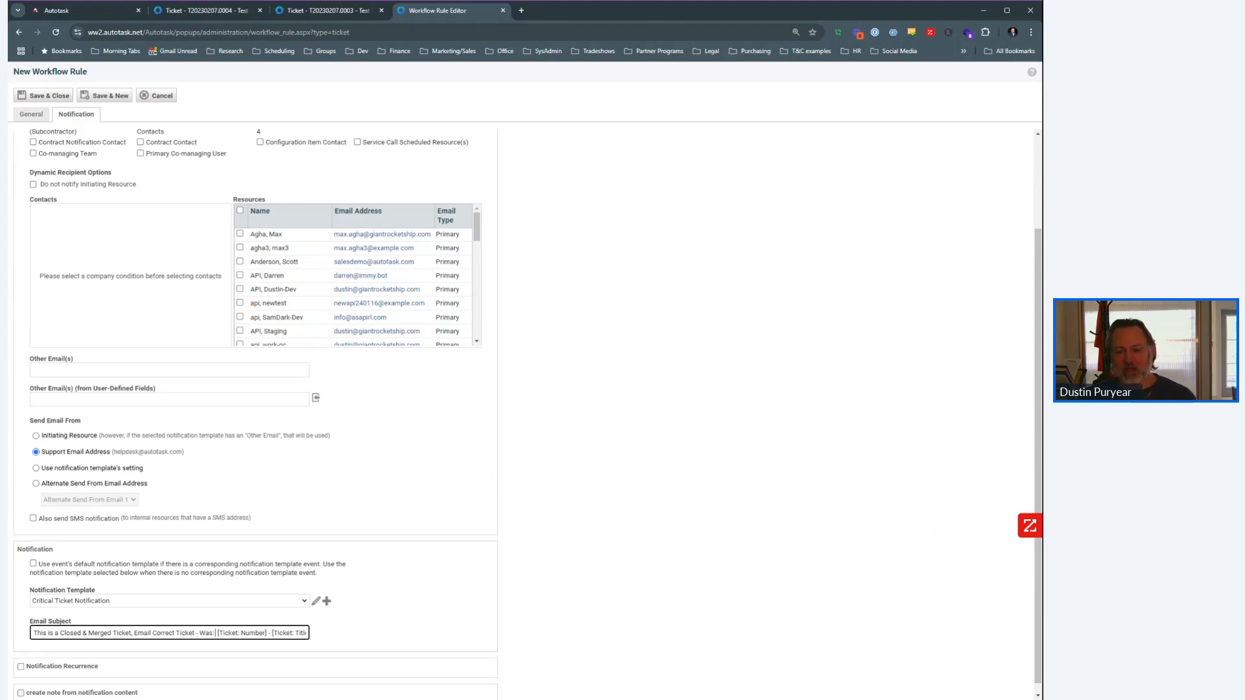
# Close the workflow rule editor without saving, along with both open ticket pages
pyautogui.click(1017, 697)
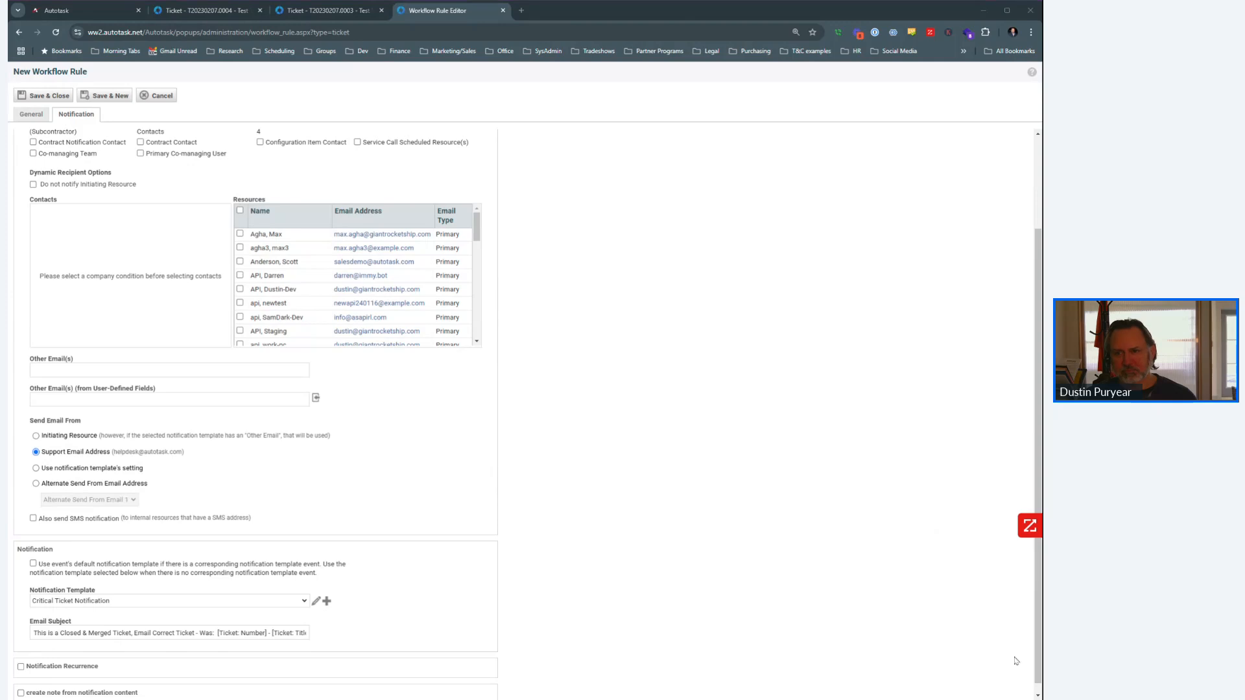
pyautogui.click(929, 209)
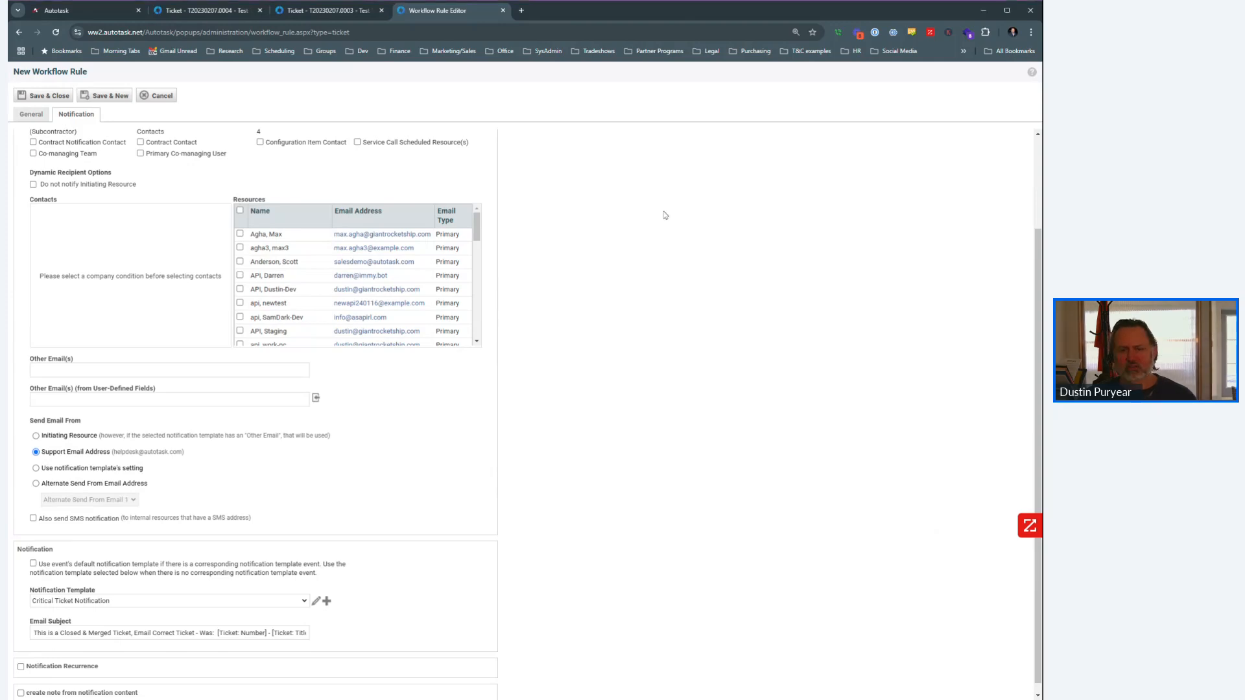
pyautogui.click(505, 10)
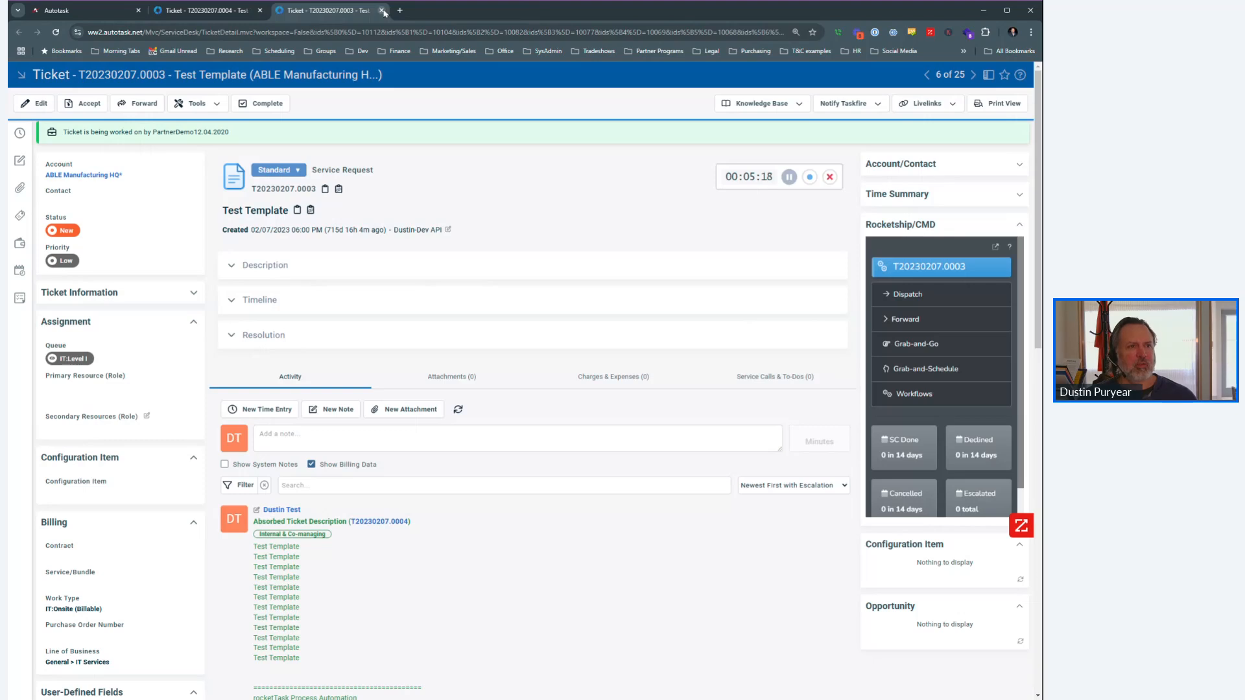
pyautogui.click(381, 10)
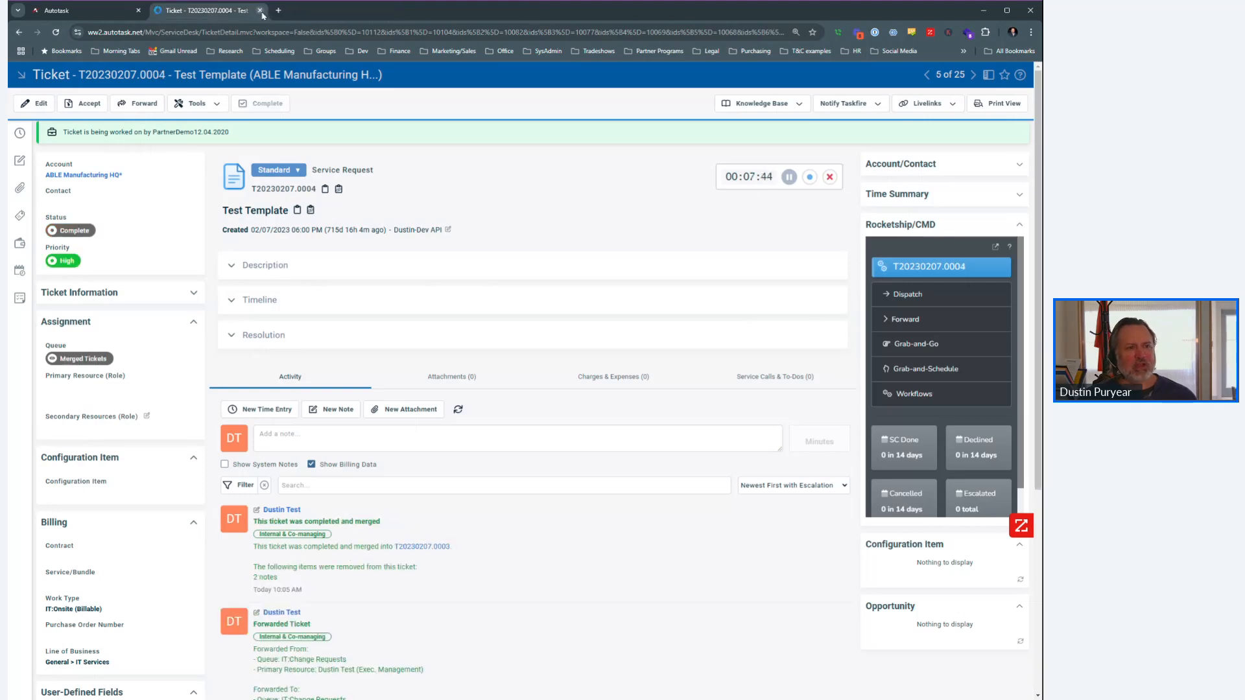
pyautogui.click(260, 11)
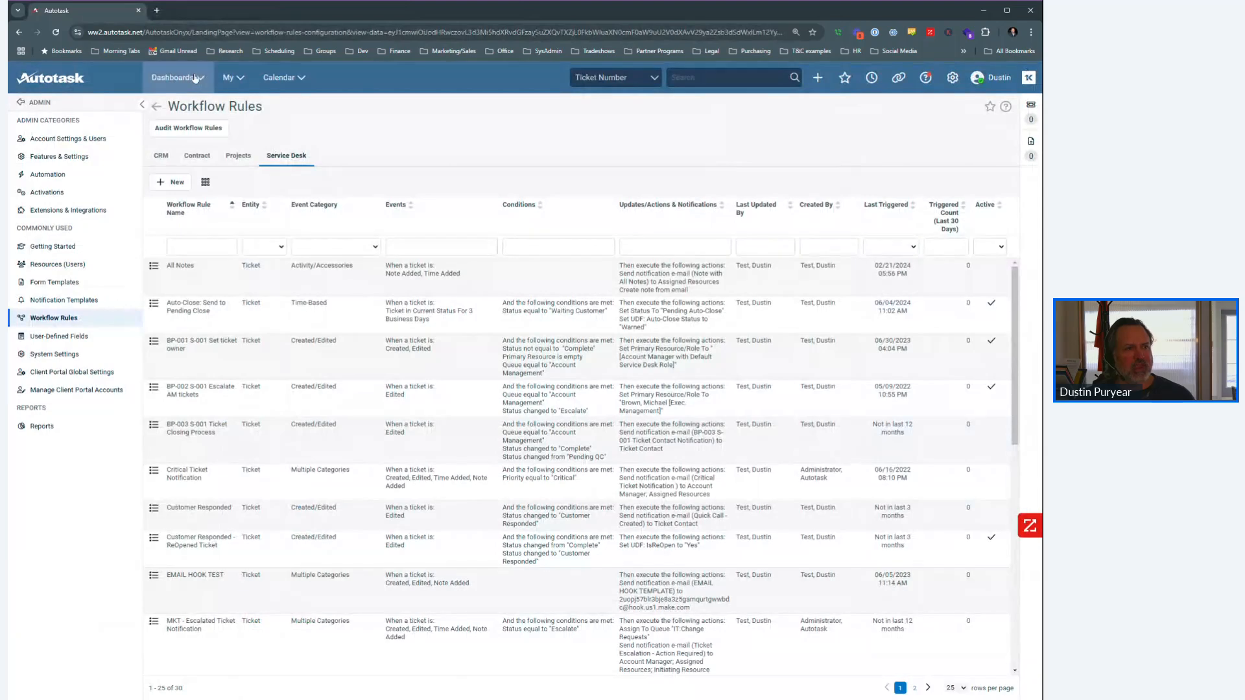
# Open the DEMO TICKETS dashboard and list the IT:Applications tickets from the New Tickets chart
pyautogui.click(195, 78)
pyautogui.click(180, 119)
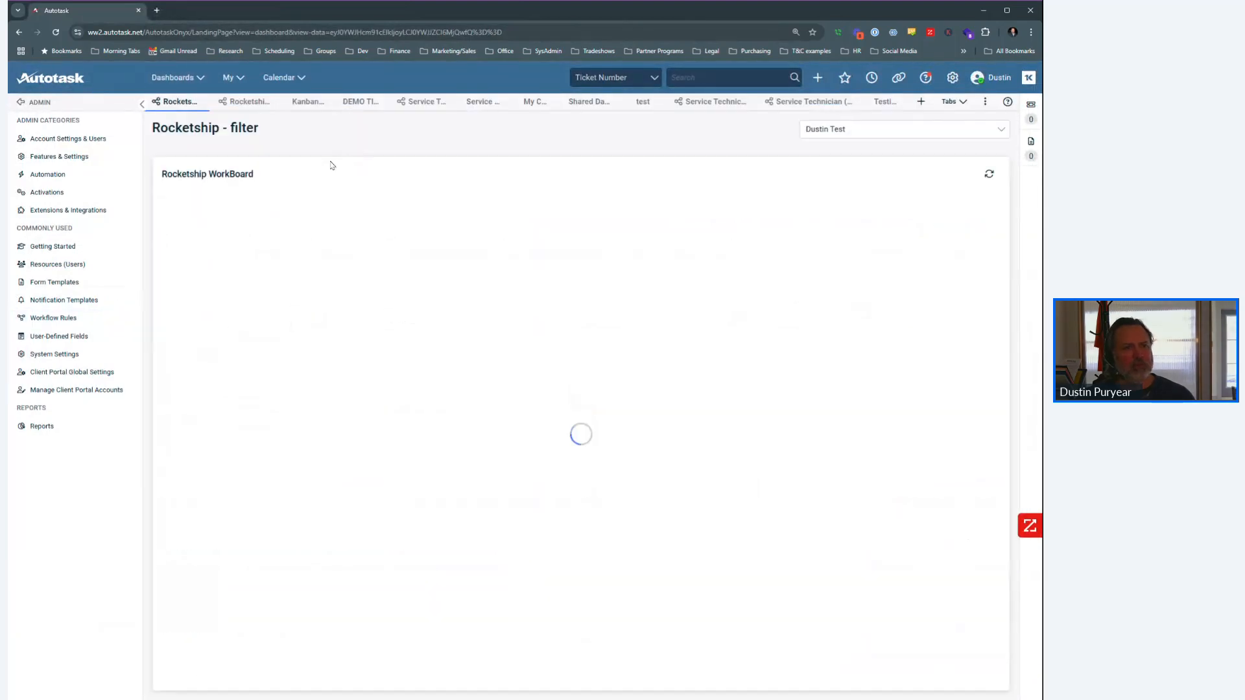
pyautogui.click(361, 105)
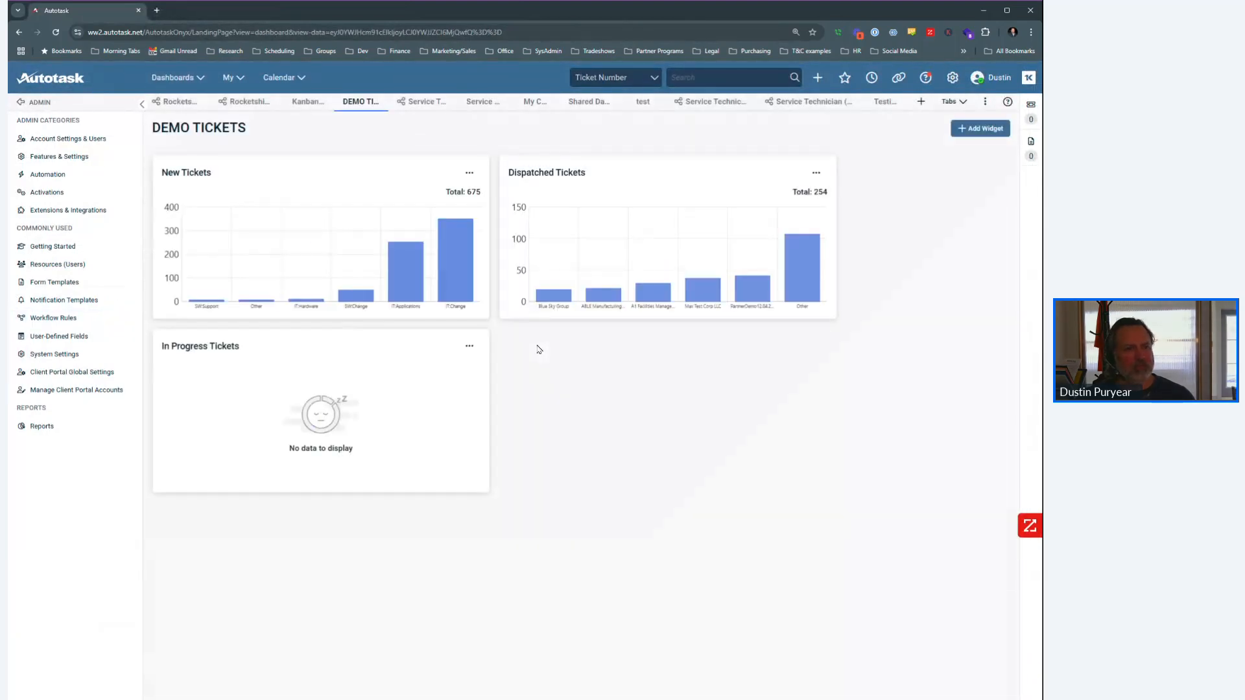
pyautogui.click(407, 276)
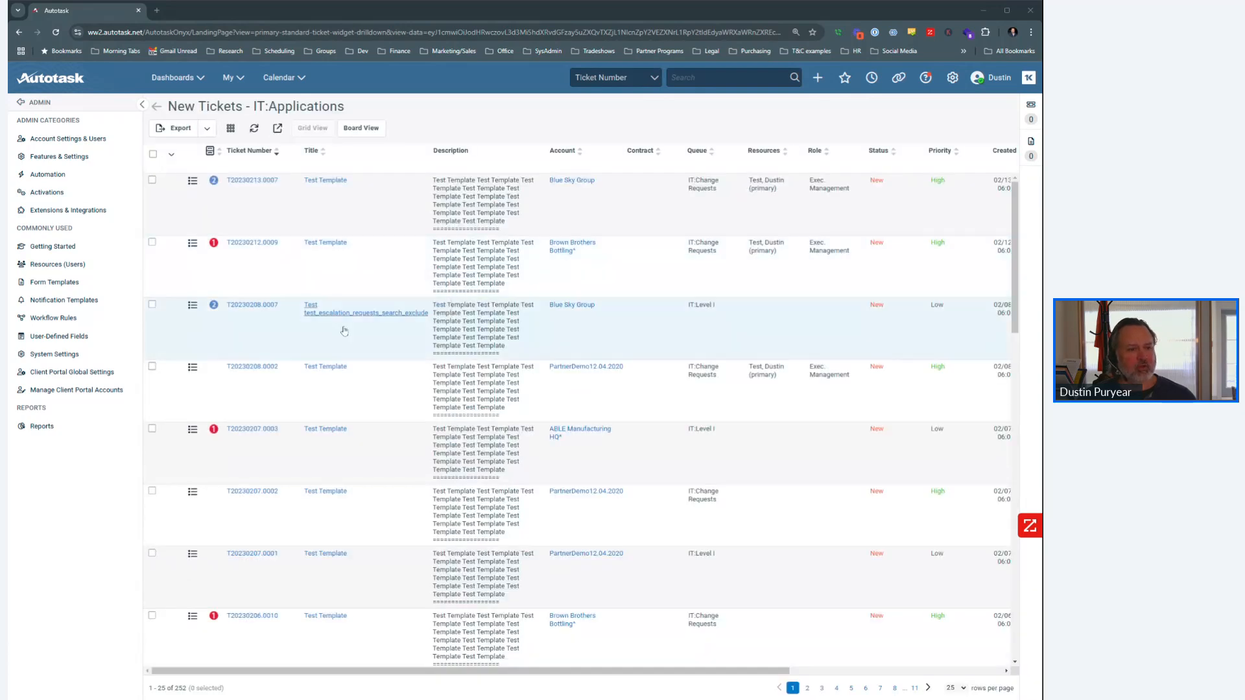
# Open tickets T20230208.0002 and T20230207.0003 from the list and view each one
pyautogui.click(325, 367)
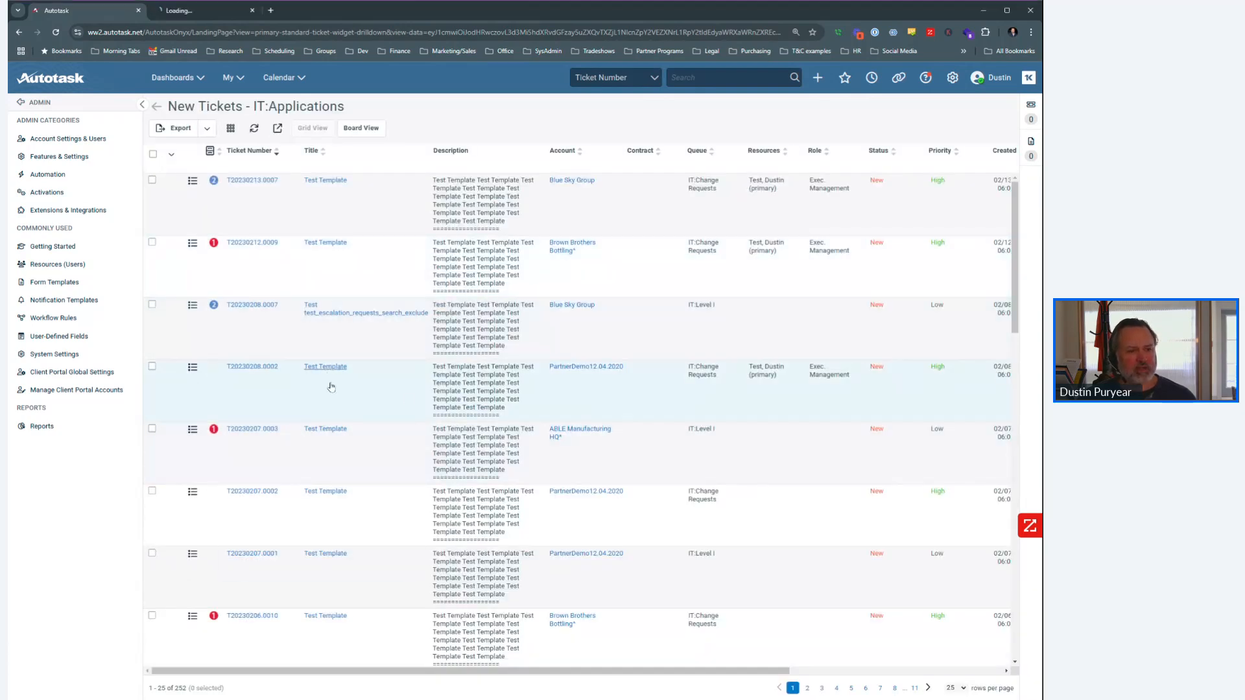
pyautogui.click(334, 430)
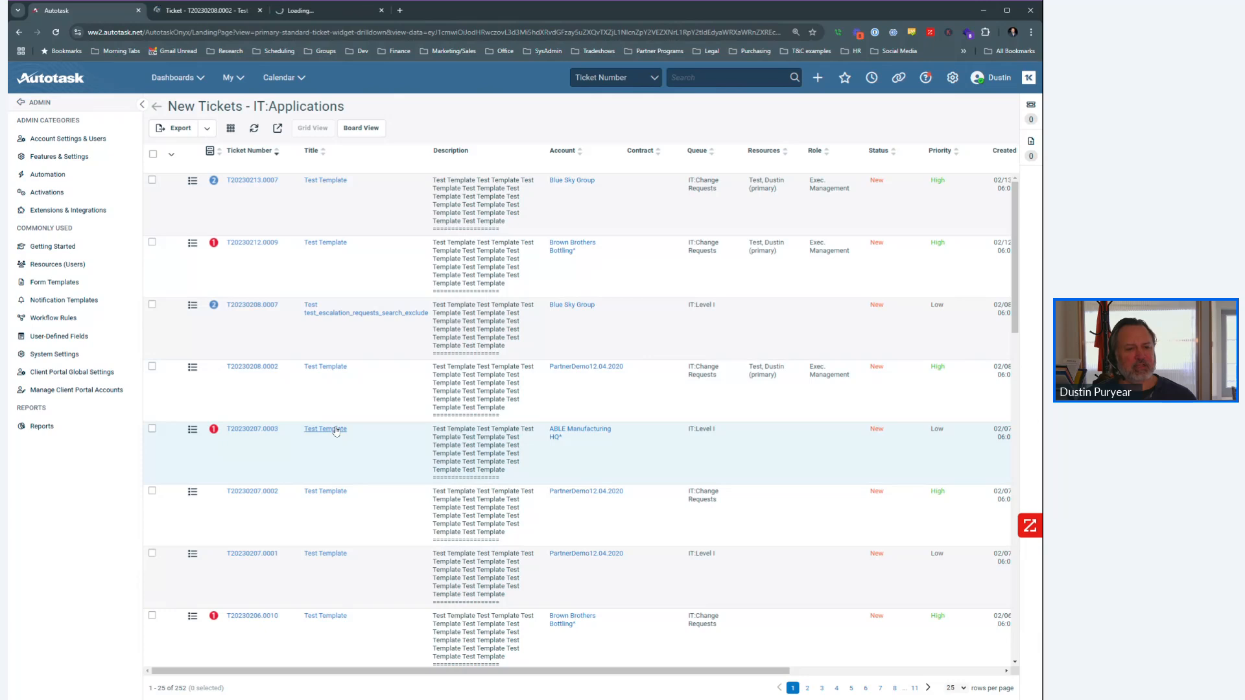
pyautogui.click(206, 11)
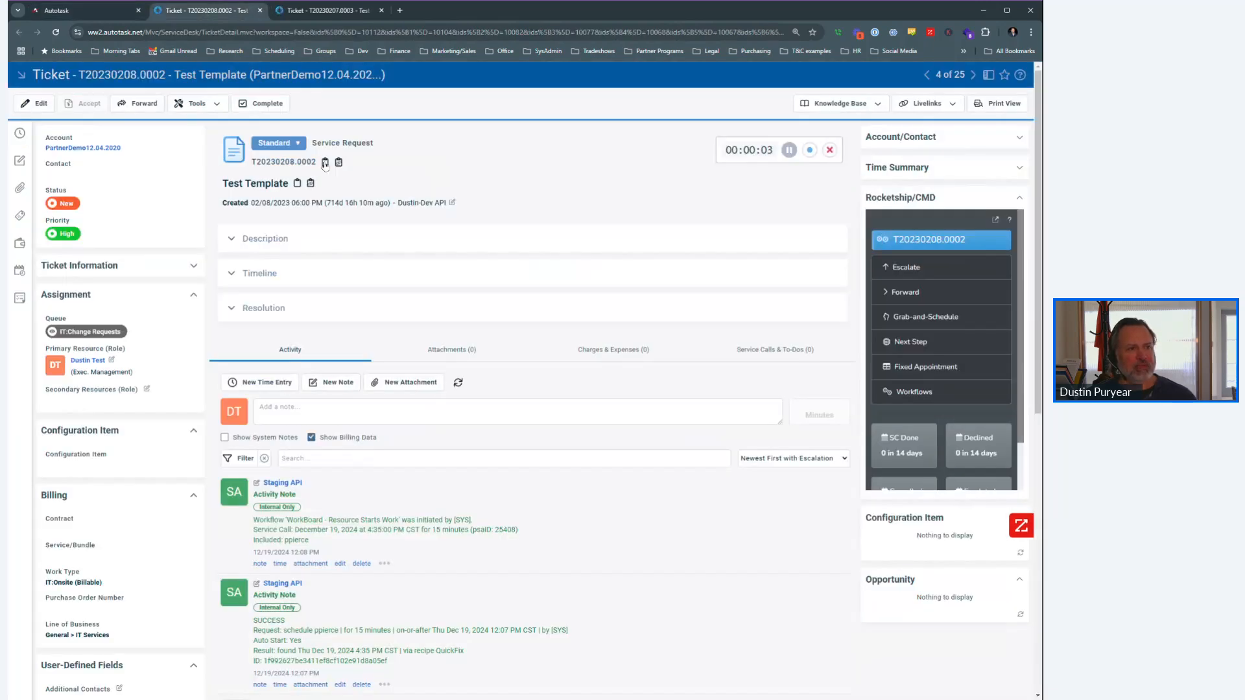
pyautogui.click(335, 12)
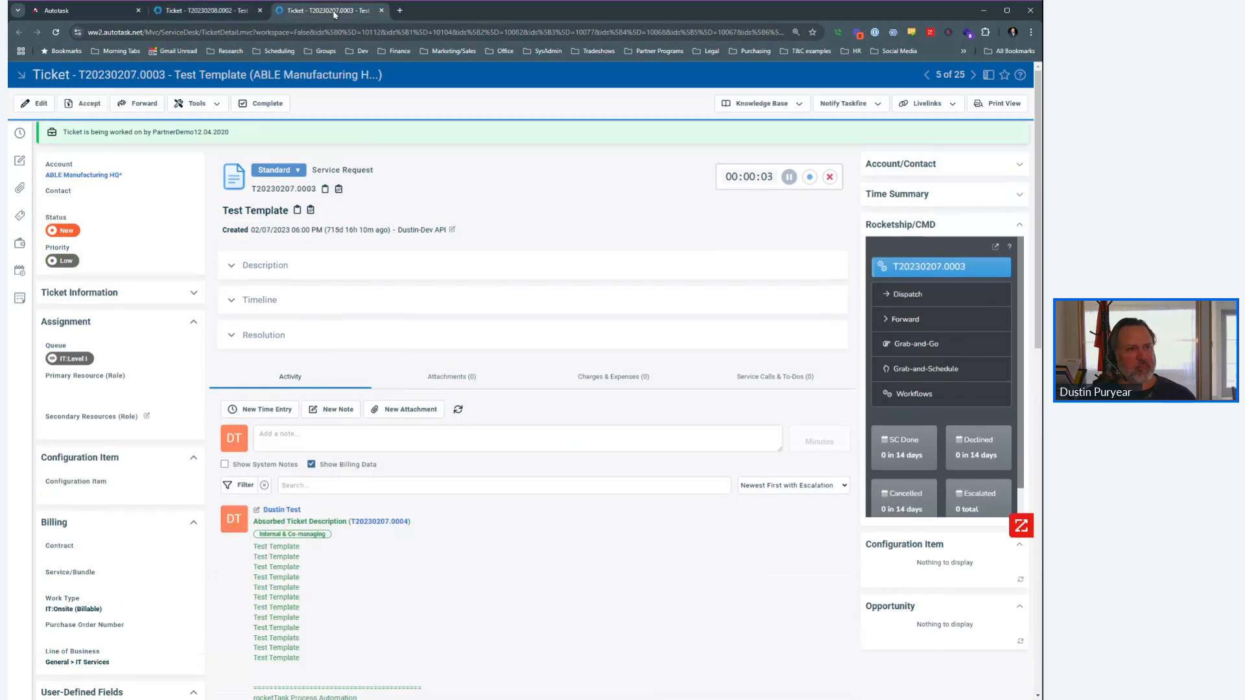
# Copy the number of ticket T20230207.0003 and start merging ticket T20230208.0002 into another ticket
pyautogui.click(325, 189)
pyautogui.click(214, 10)
pyautogui.click(196, 103)
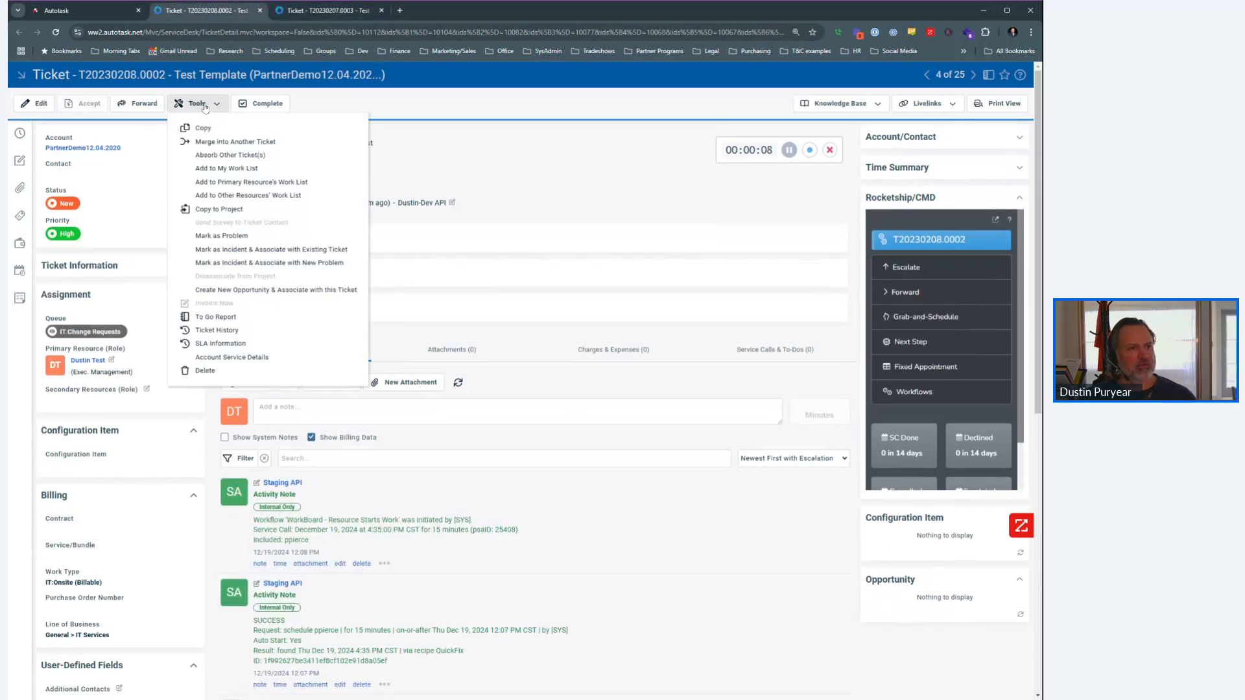
pyautogui.click(221, 142)
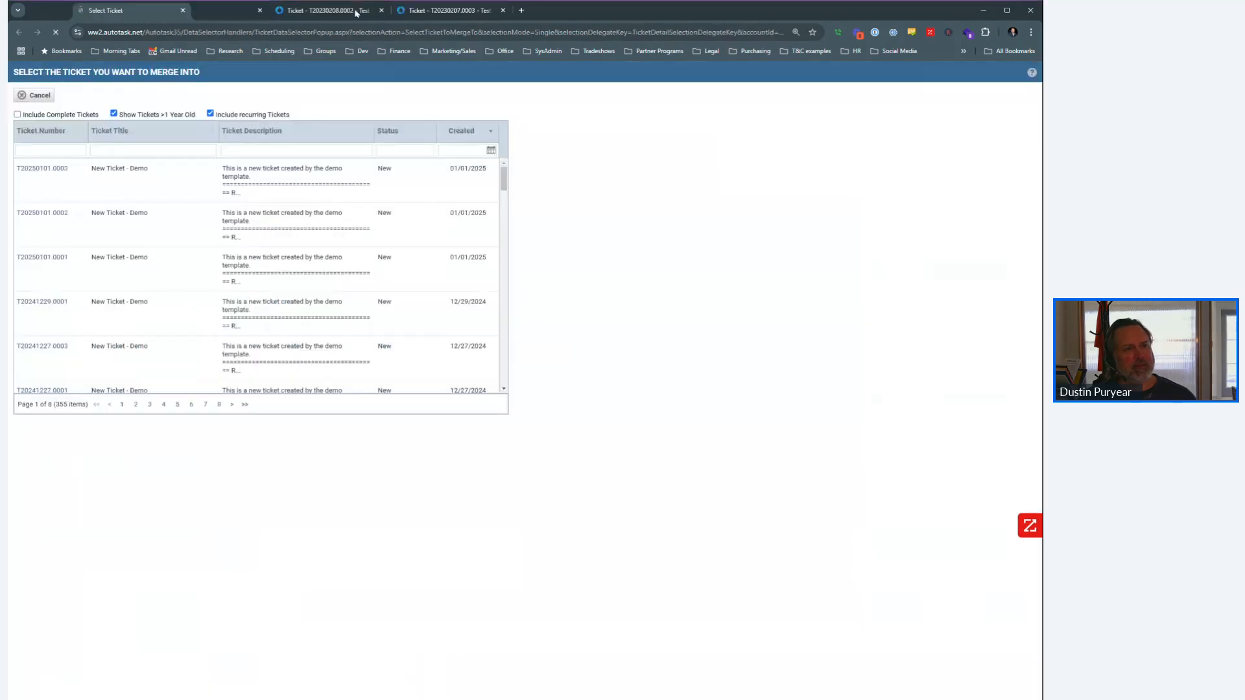
# Search the merge targets for T20230207.0003, trying it with complete tickets included and then excluded again
pyautogui.click(69, 150)
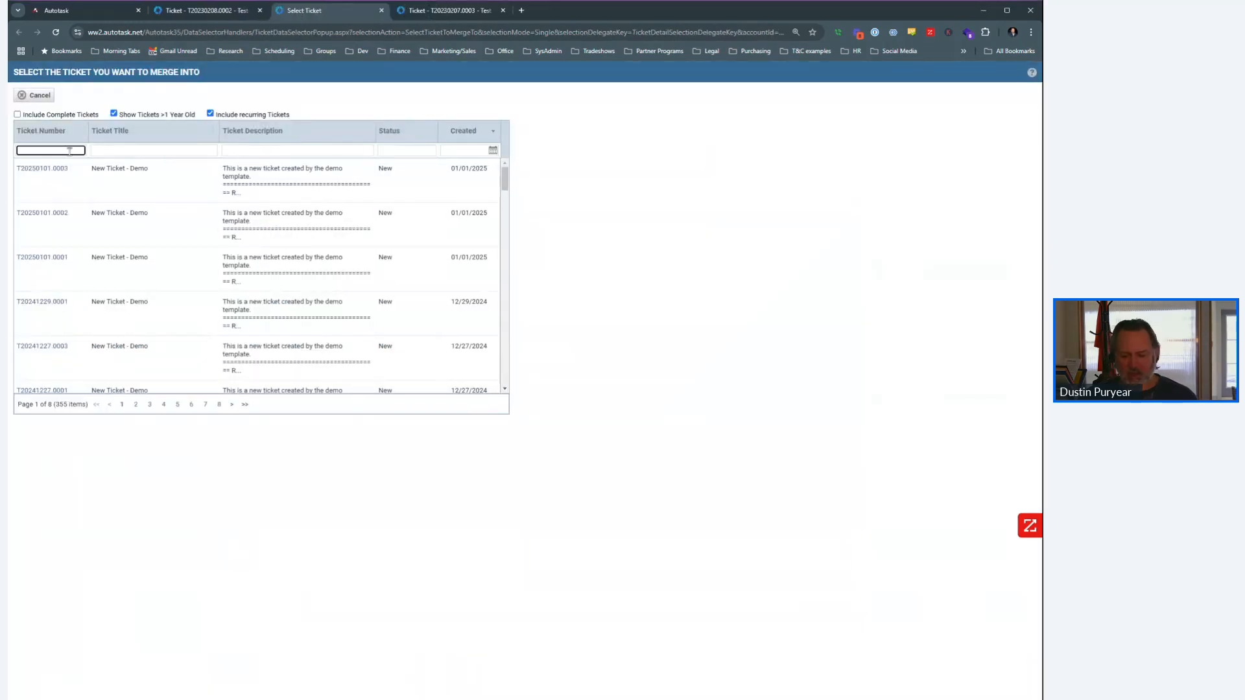
pyautogui.hotkey('ctrl', 'v')
pyautogui.press('Return')
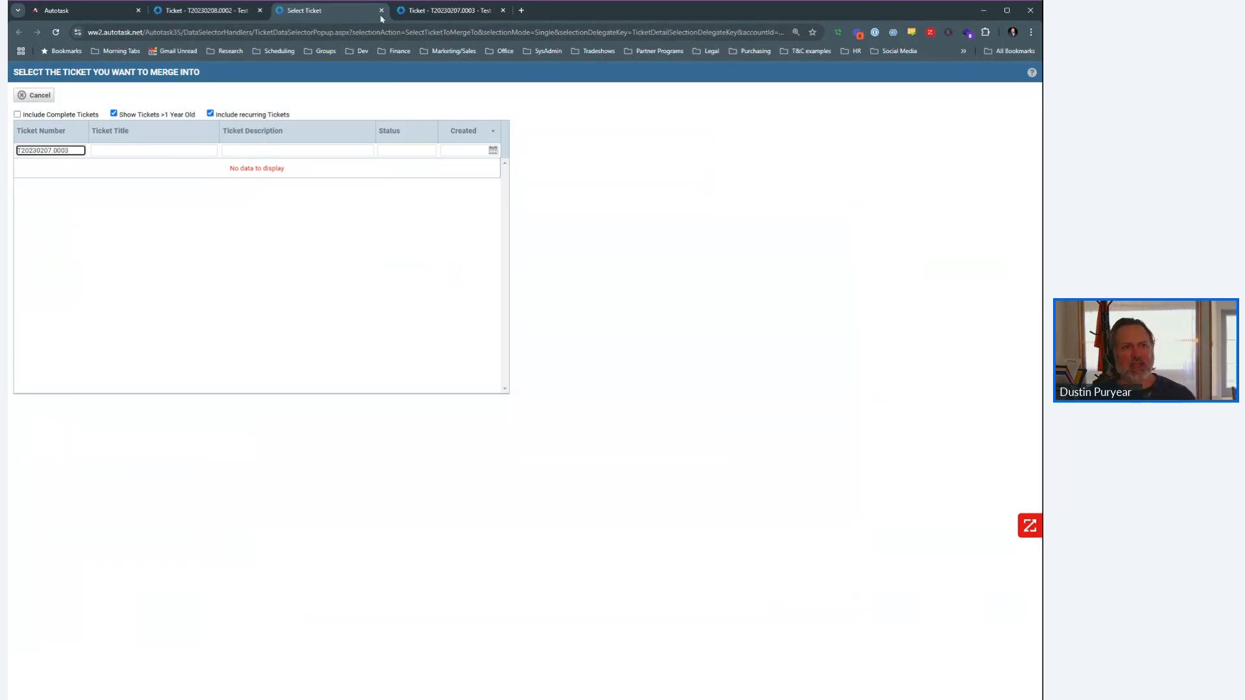
pyautogui.click(17, 114)
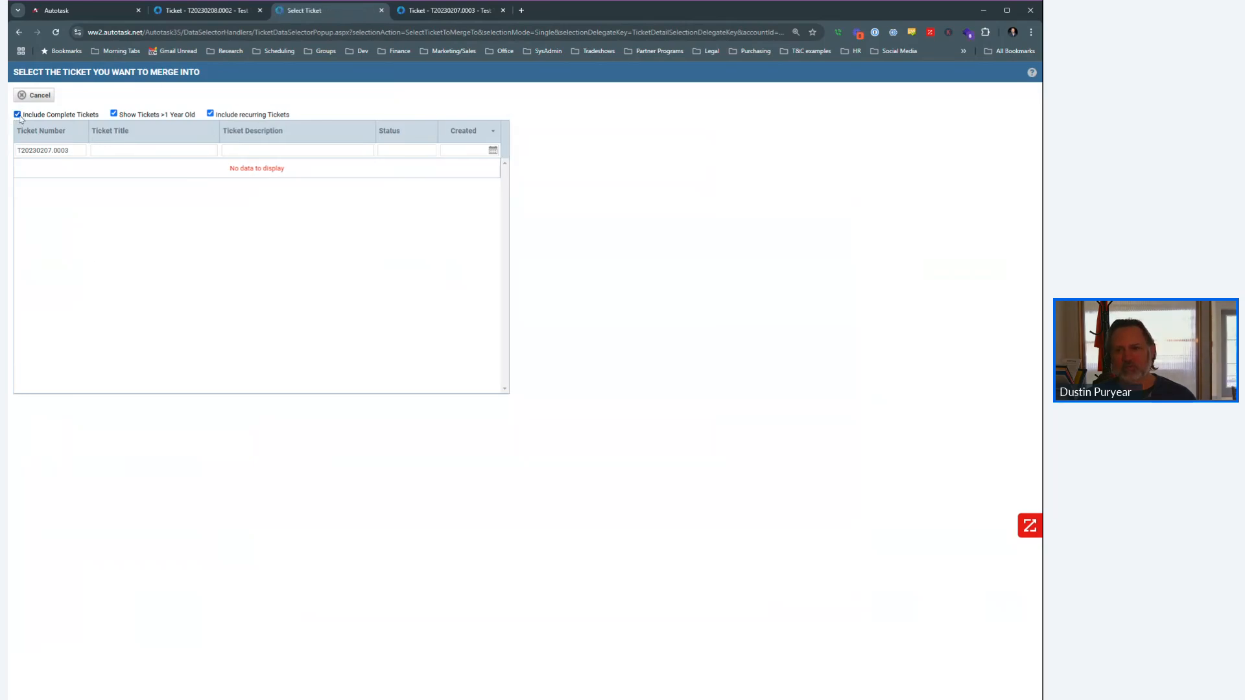
pyautogui.click(18, 114)
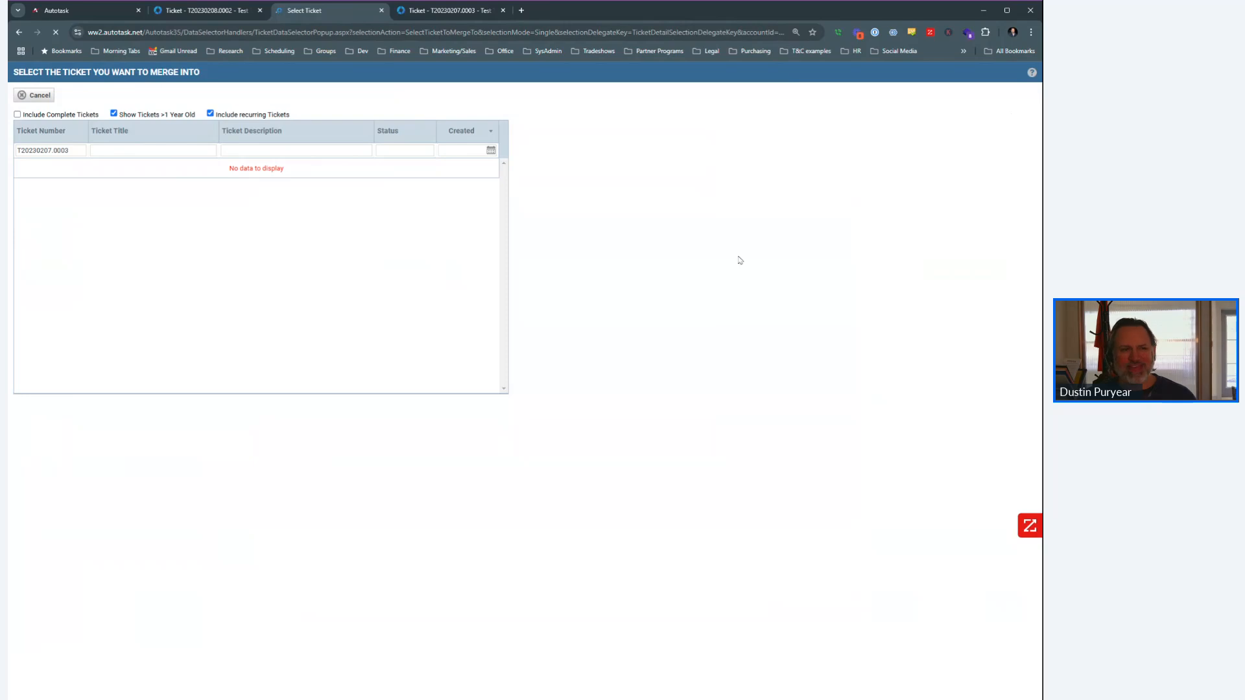